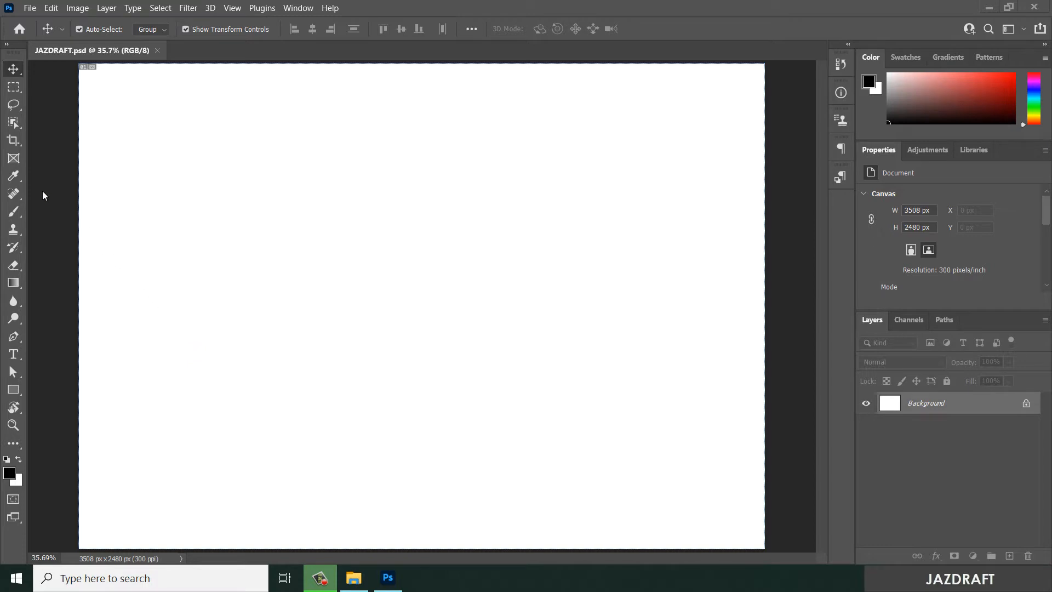
Step: Draw a rectangular placeholder with the Frame tool and adjust it to about 1135 × 798 px near the canvas centre
click(14, 160)
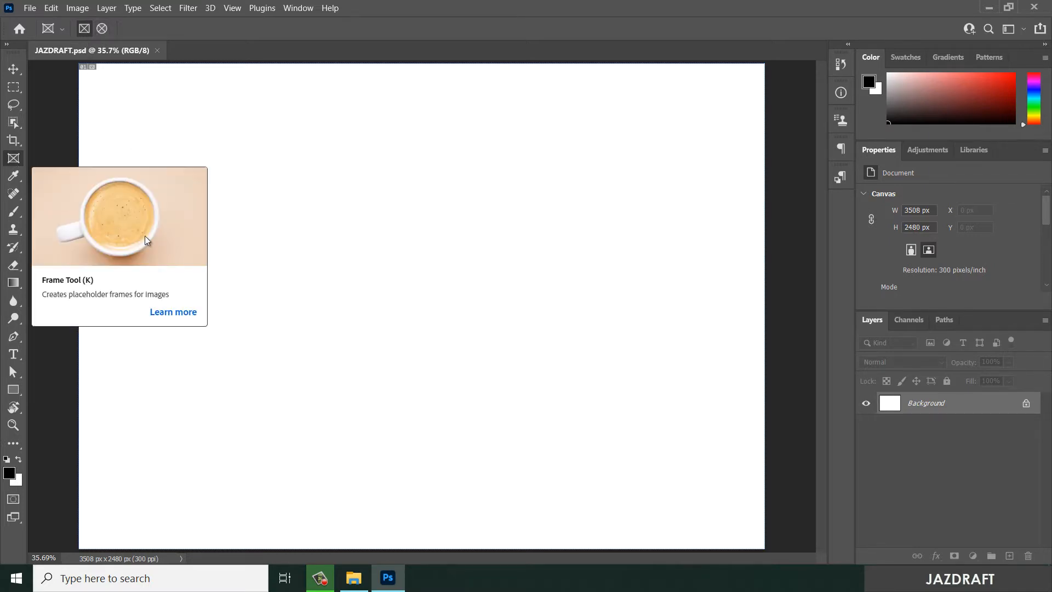
drag(261, 175, 545, 355)
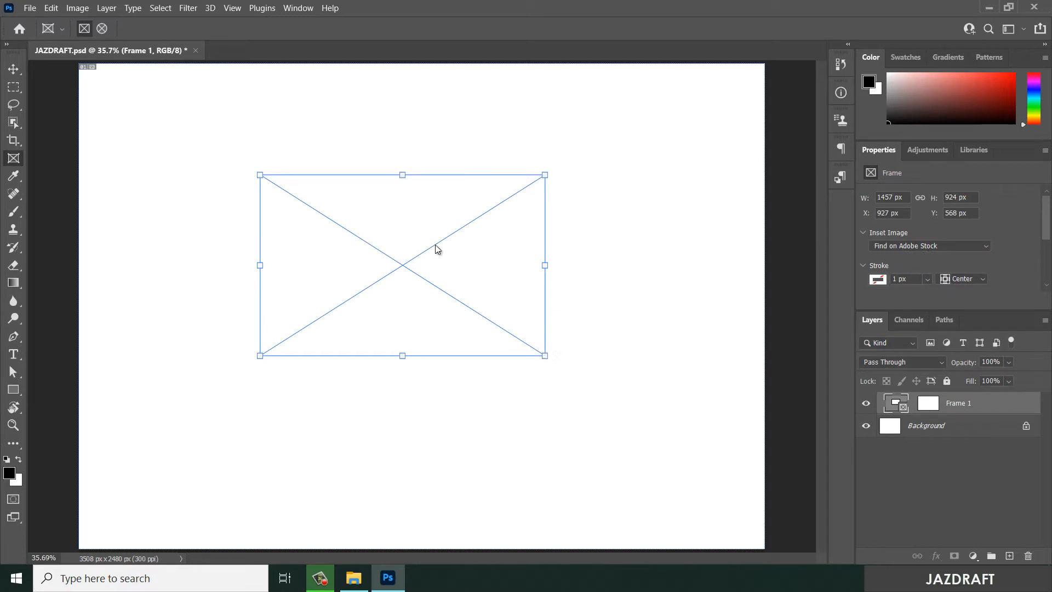
drag(439, 249, 384, 238)
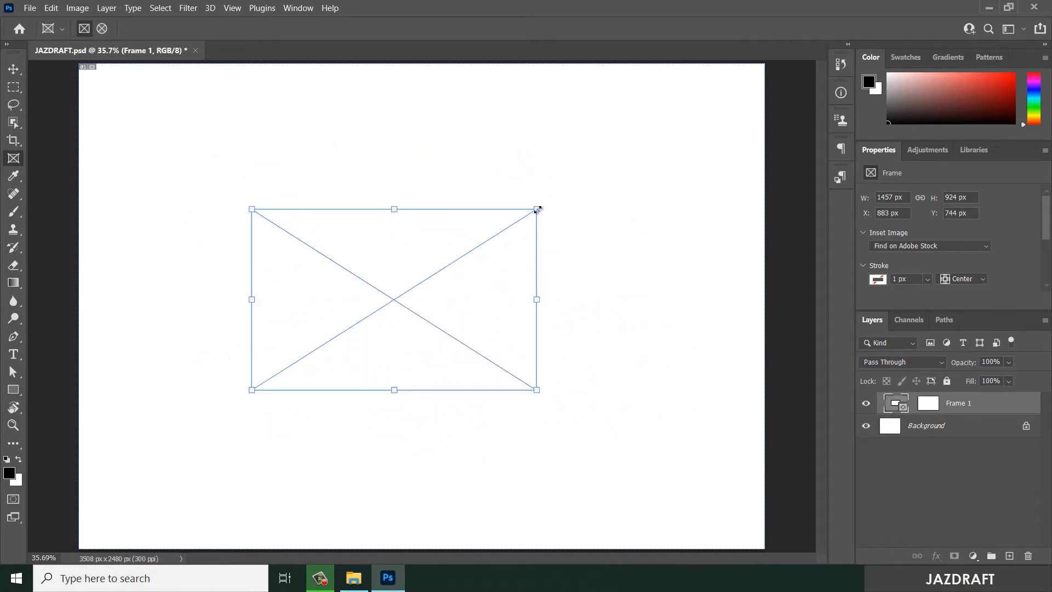
drag(537, 209, 490, 223)
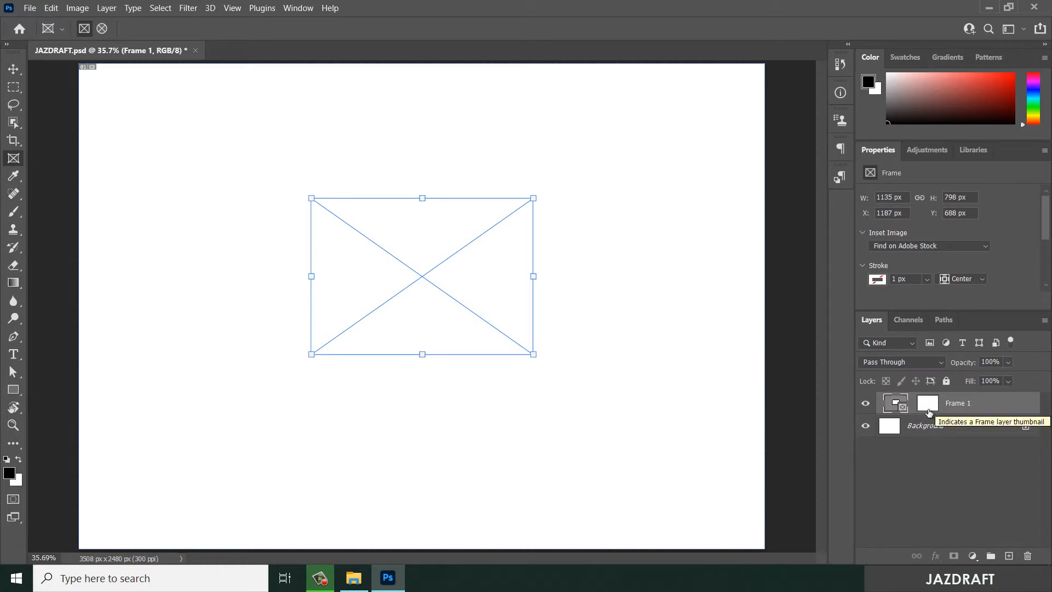
Step: Place the JAZDRAFT (2) photo from the 017 - Frame Tool folder in File Explorer into the empty frame
click(354, 578)
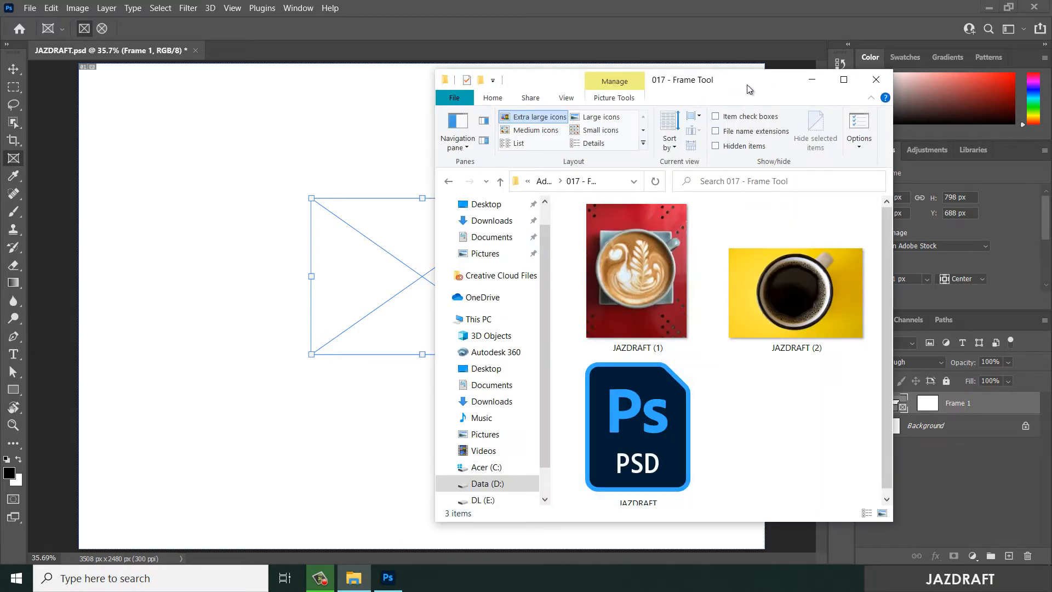
drag(747, 90, 890, 83)
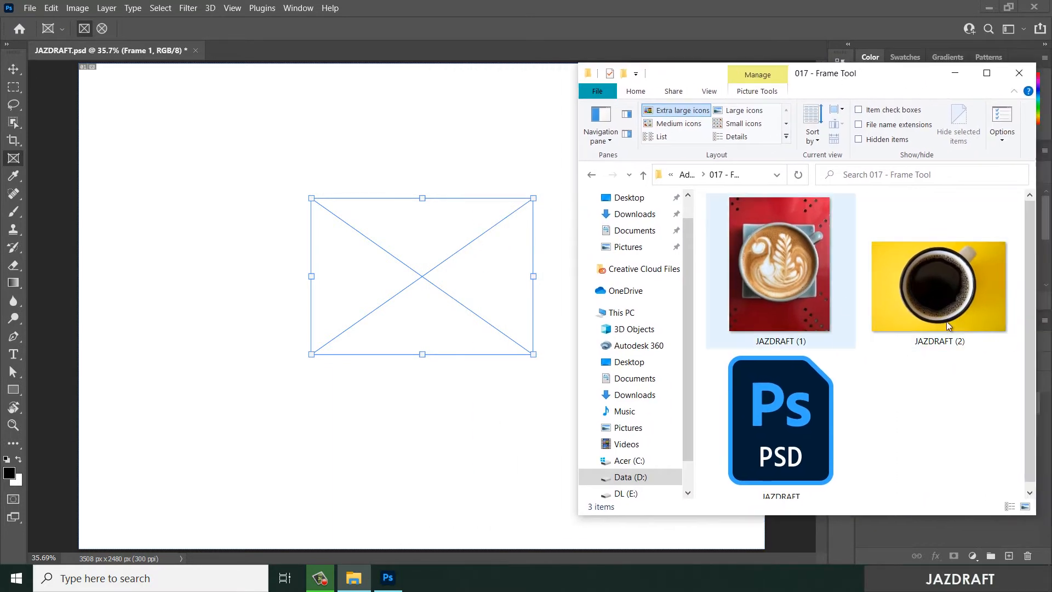
click(942, 293)
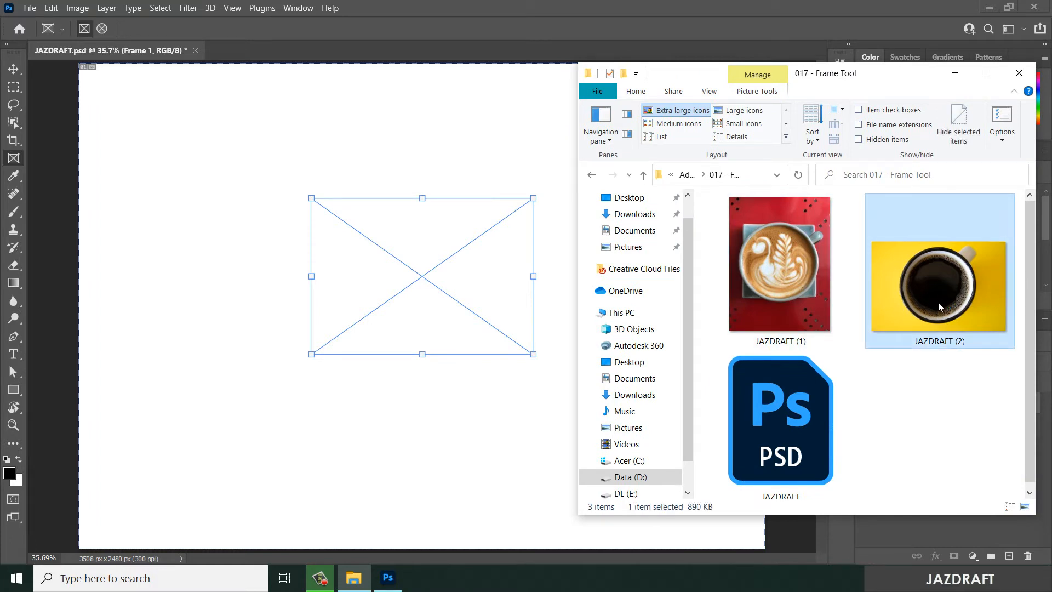
drag(950, 284, 431, 270)
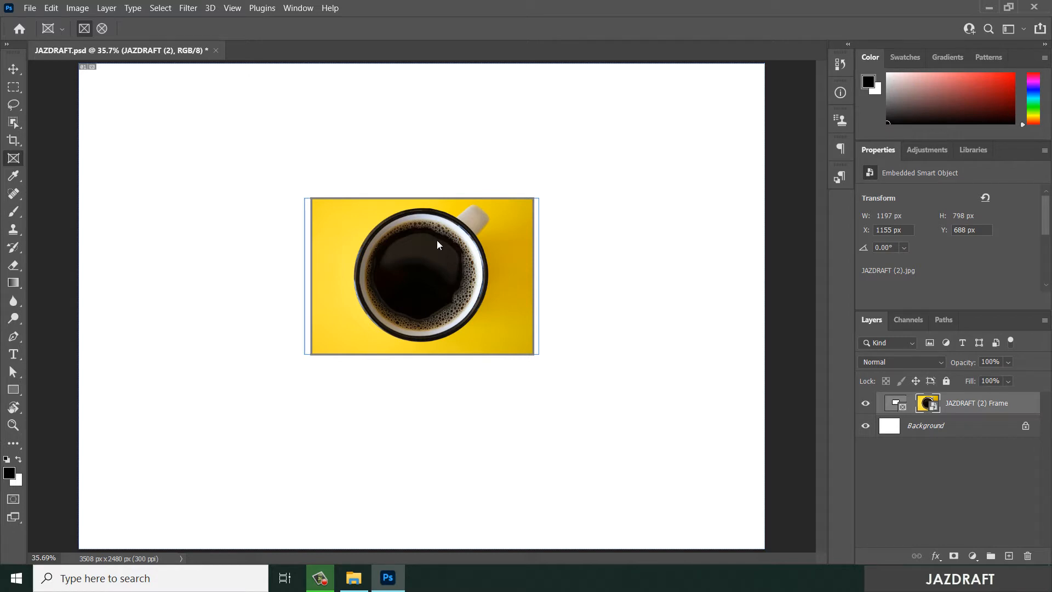
Step: Move the frame with its photo to about X 1121, Y 696 px, and shift only the photo up to about Y 657 px
drag(468, 226, 412, 245)
click(412, 245)
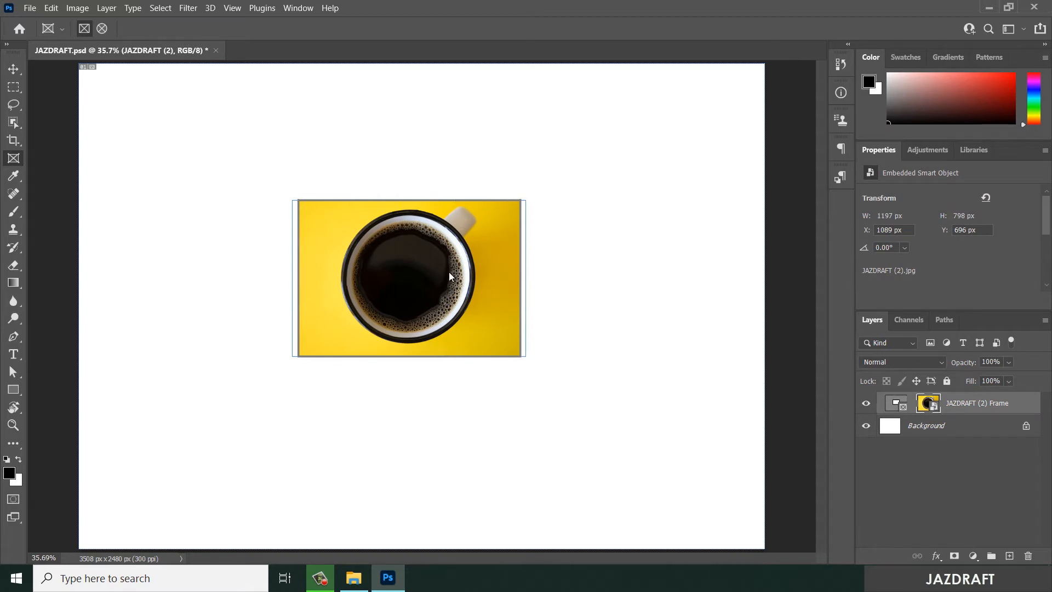
mouse_move(449, 273)
mouse_down()
mouse_move(479, 263)
mouse_move(367, 234)
mouse_move(406, 310)
mouse_move(451, 264)
mouse_up()
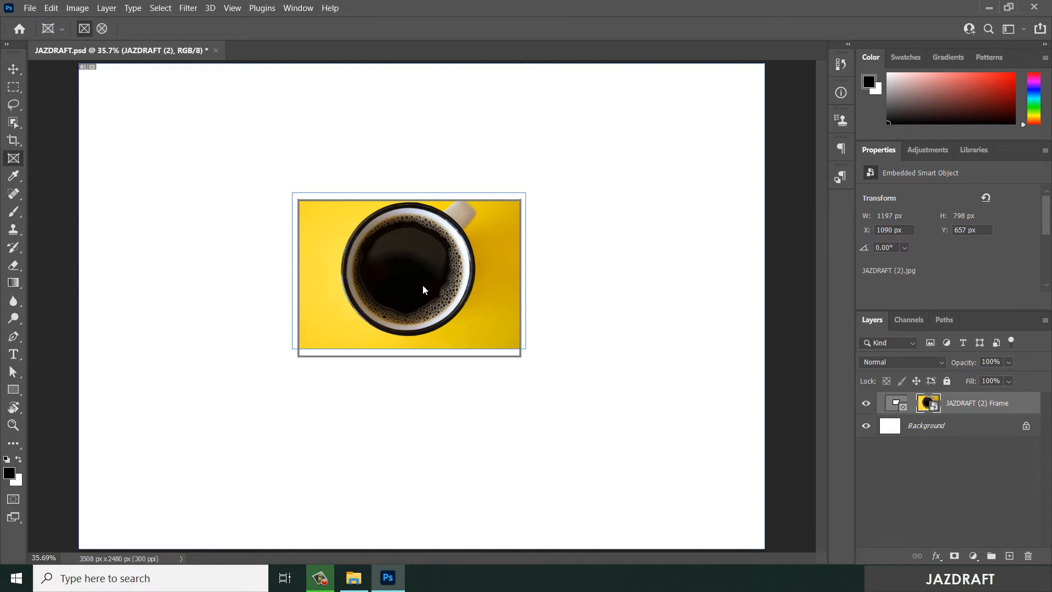
Step: Enlarge only the photo with Free Transform to about 7.91% scale, centred over the frame so that it fills it
key(ctrl+t)
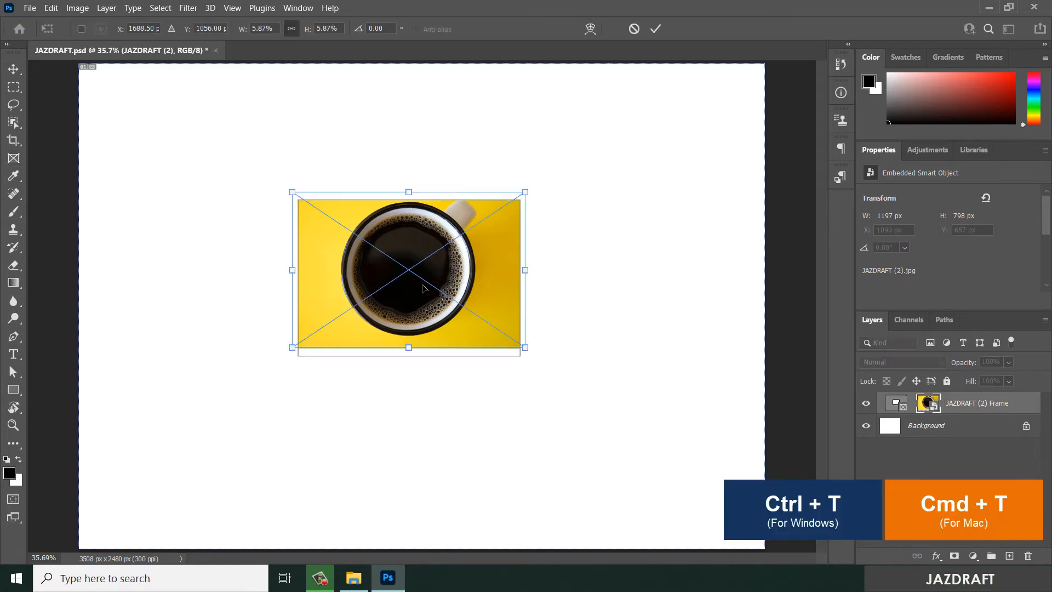
click(658, 28)
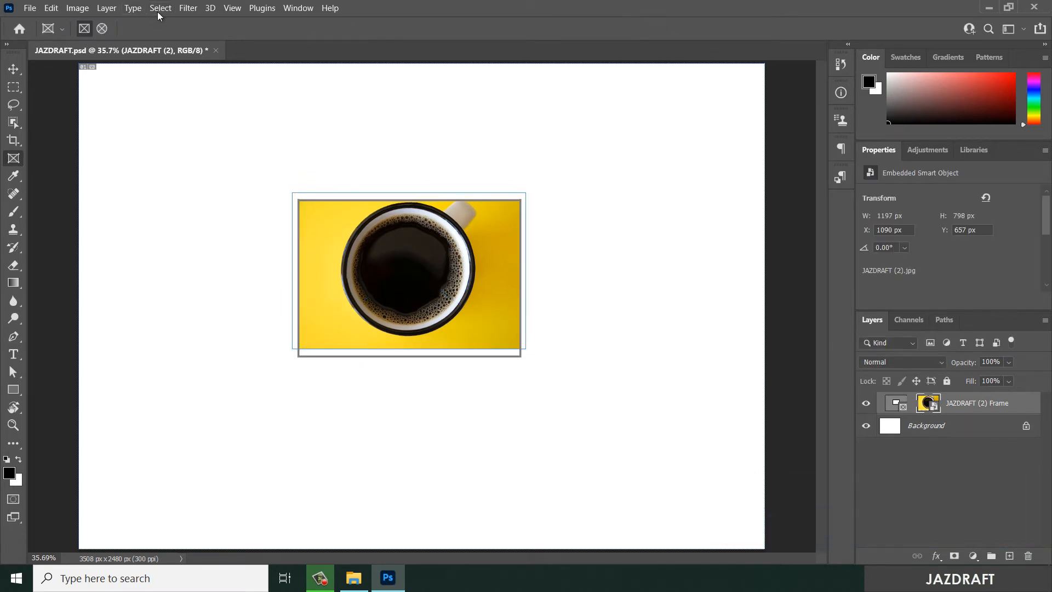
click(54, 9)
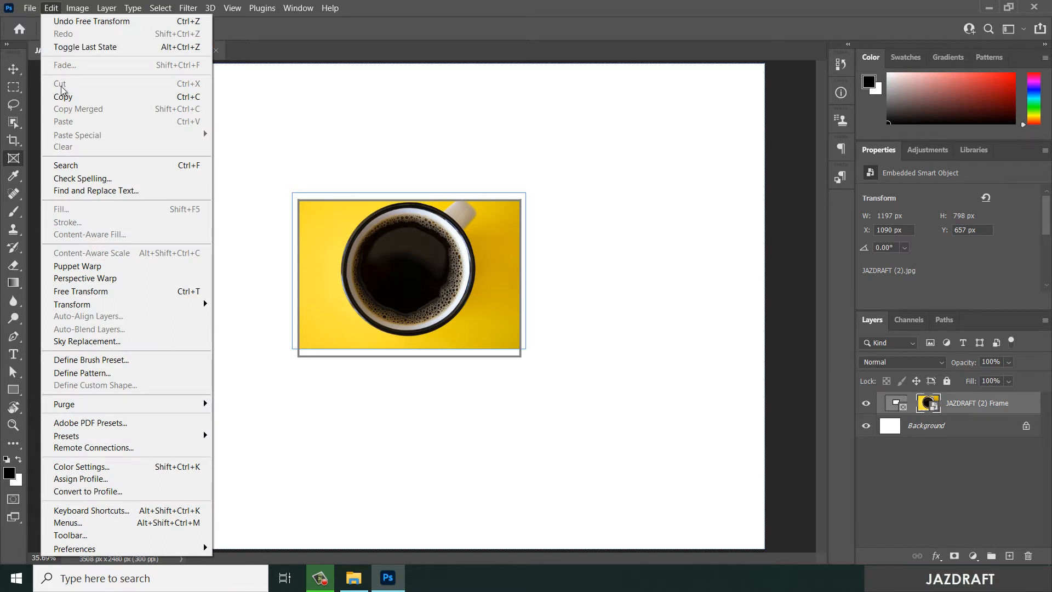
mouse_move(106, 303)
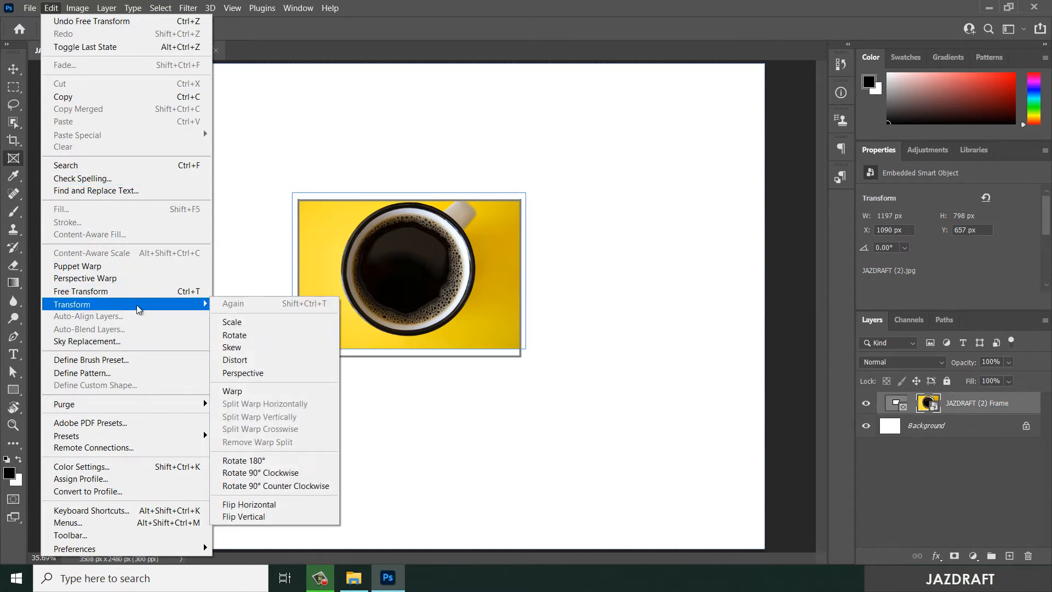
click(153, 293)
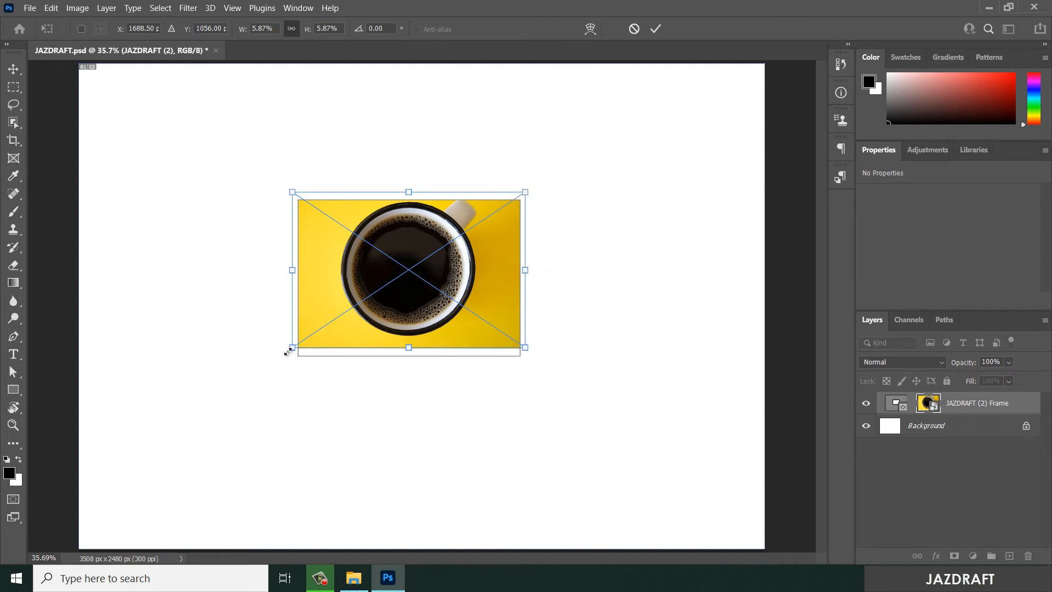
drag(292, 347, 275, 361)
mouse_move(225, 269)
mouse_down()
mouse_move(148, 265)
mouse_move(268, 273)
mouse_move(225, 272)
mouse_up()
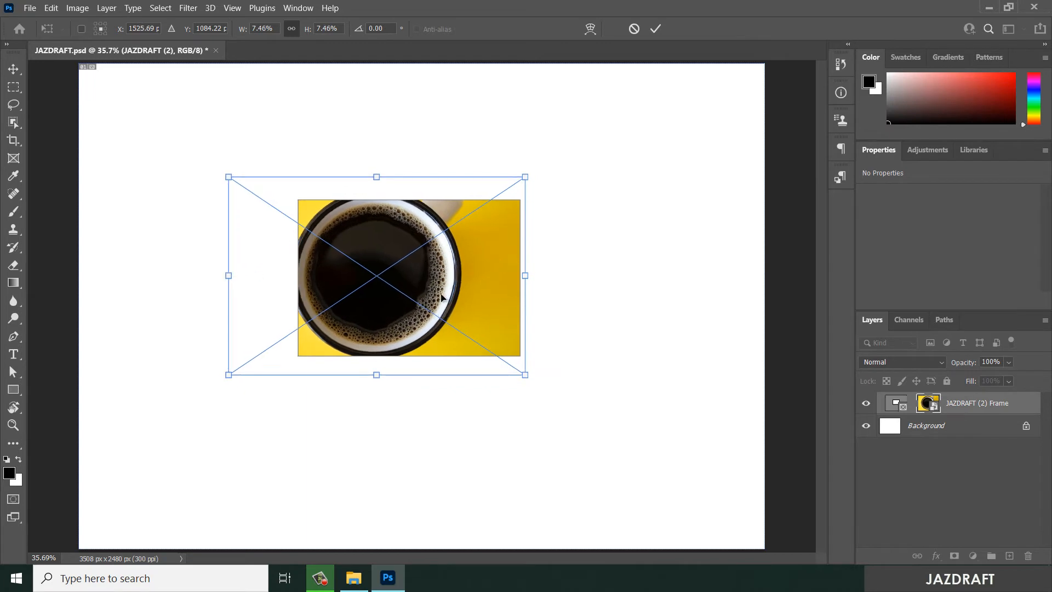
drag(433, 285, 470, 287)
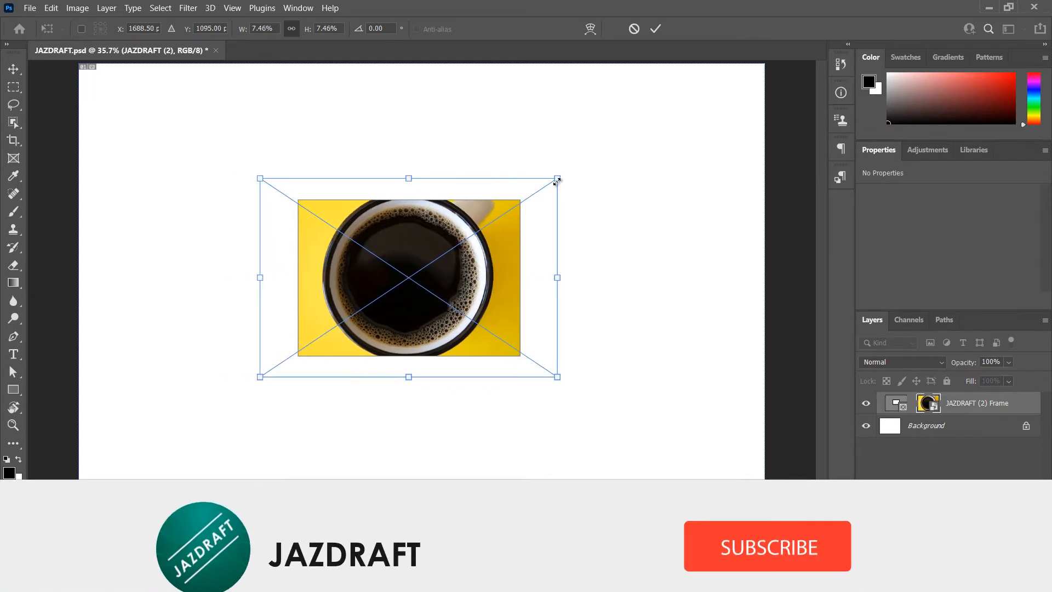
drag(563, 178, 575, 166)
drag(466, 298, 457, 305)
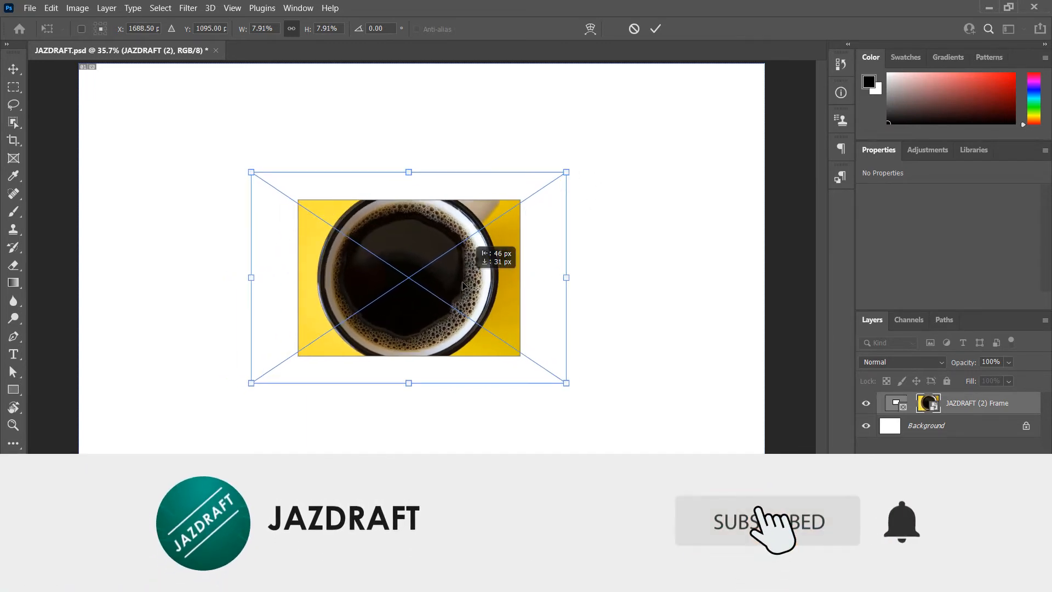
click(657, 28)
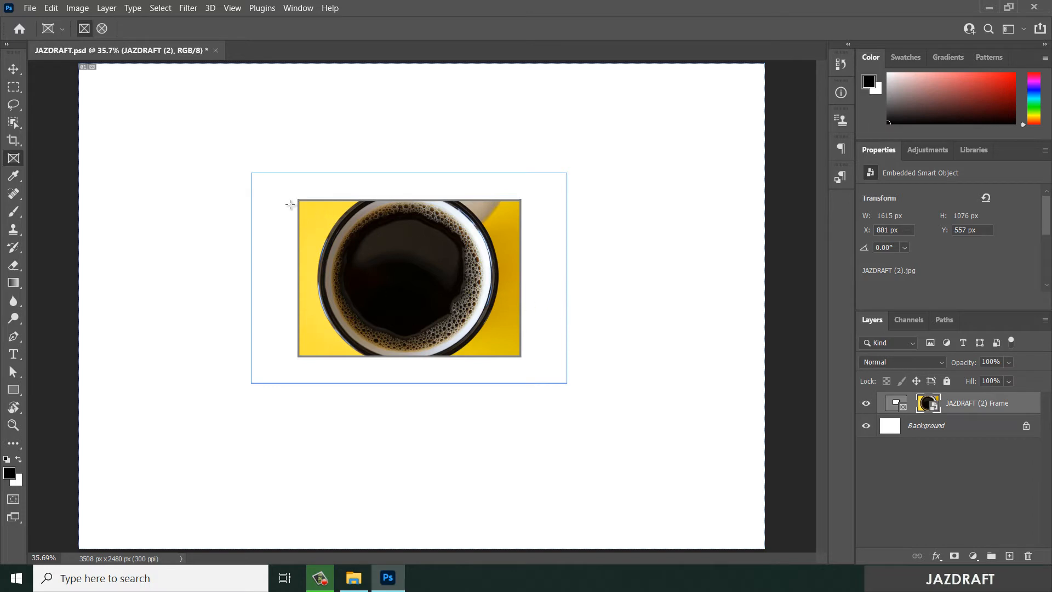
Step: Switch the selection between the frame alone, its photo alone and both together
click(390, 261)
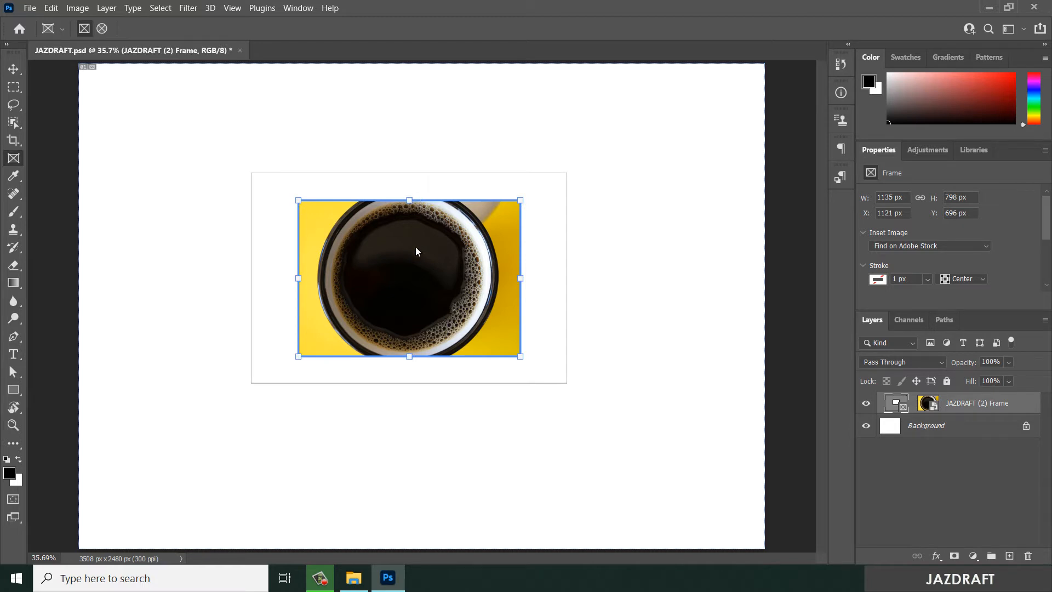
click(176, 195)
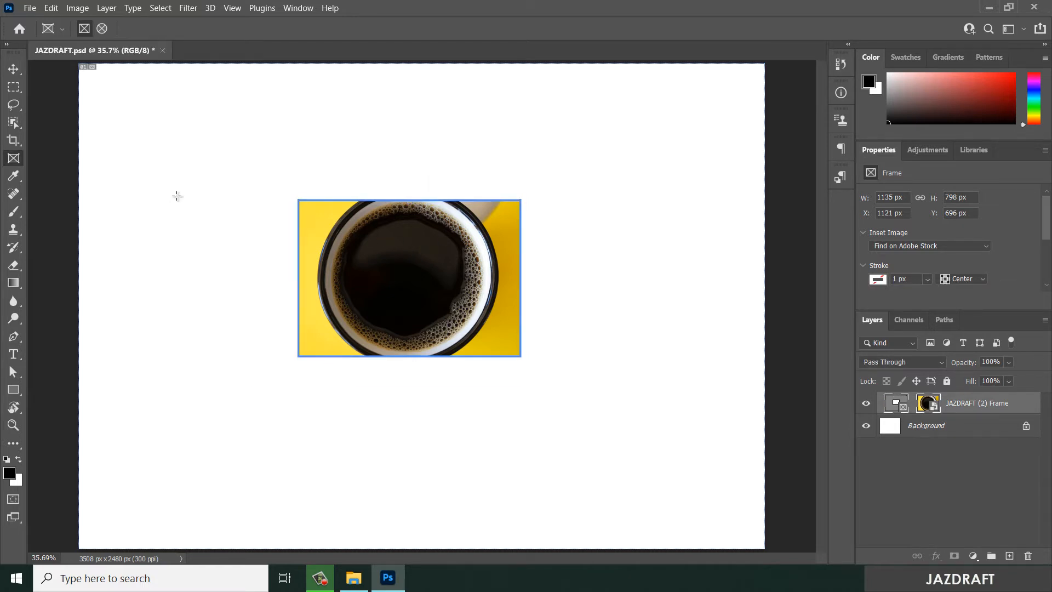
double_click(422, 280)
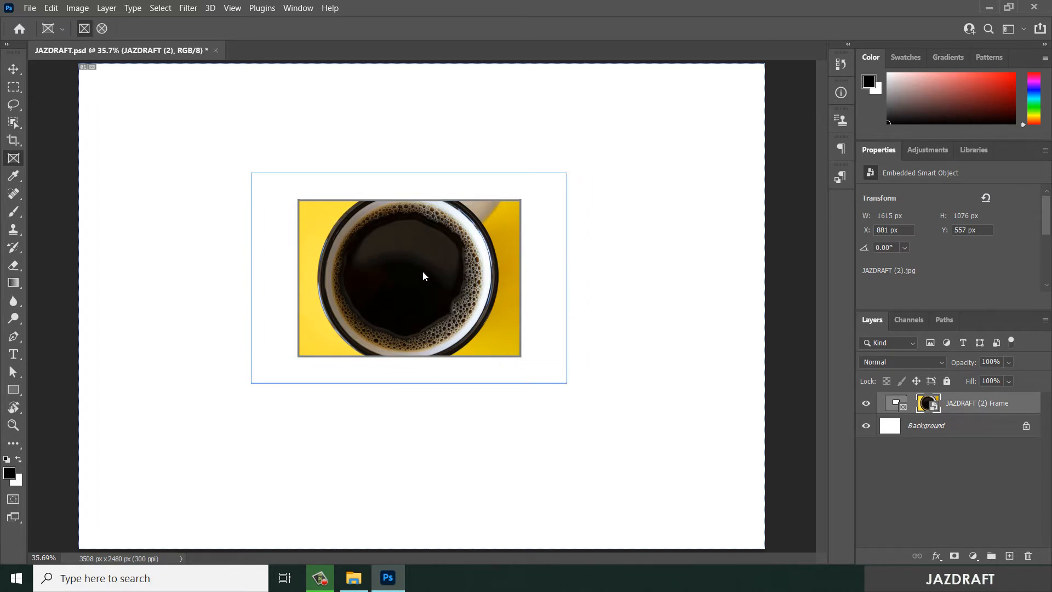
drag(423, 270, 450, 273)
click(386, 262)
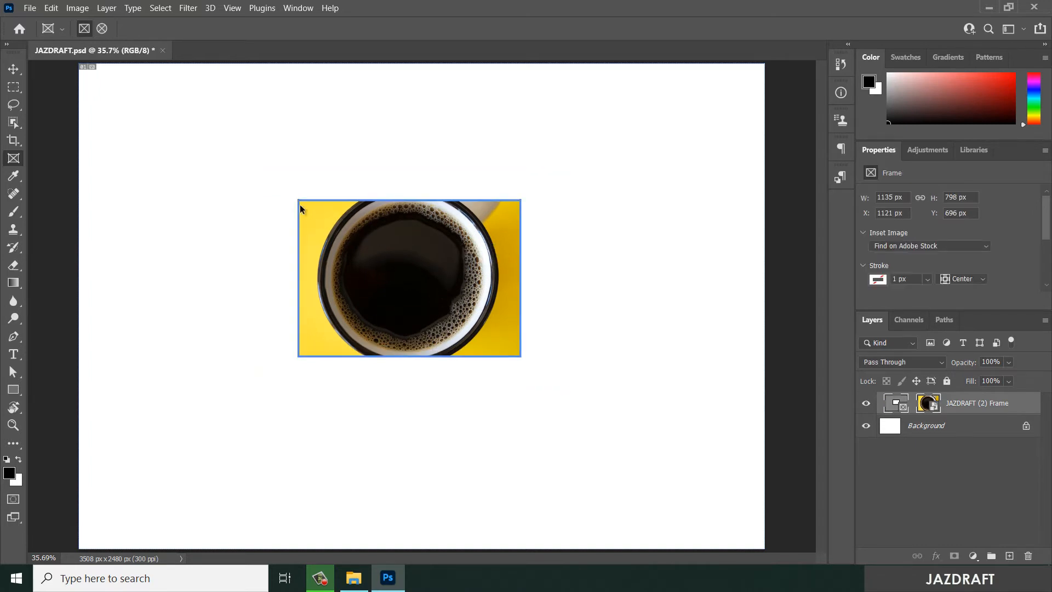
Step: Enlarge the frame to about 1502 × 937 px at about X 1115, Y 409 px, and shift the photo inside to fill it
drag(340, 264, 320, 233)
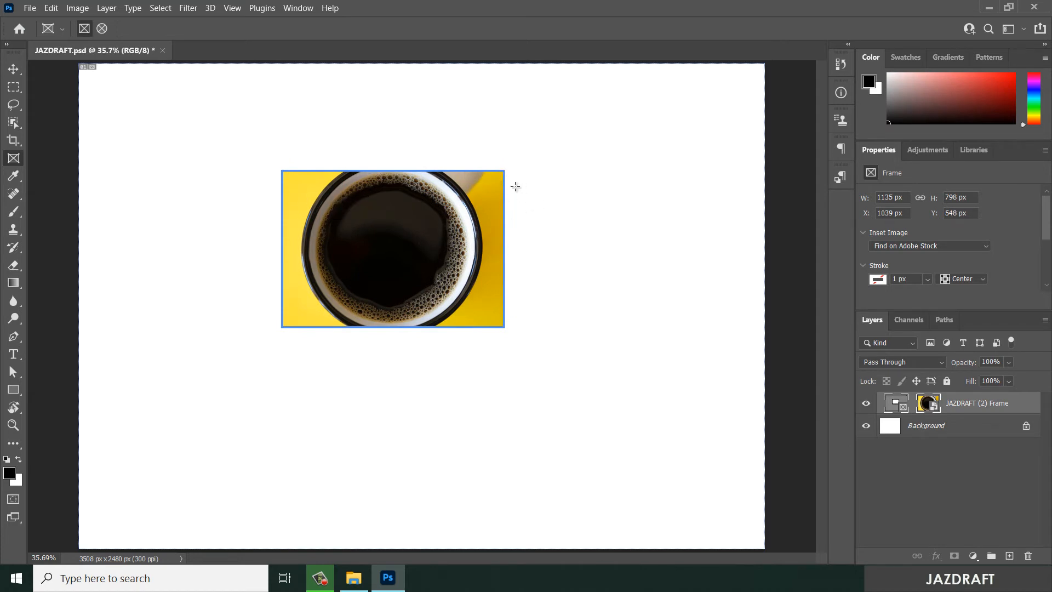
drag(504, 174, 591, 144)
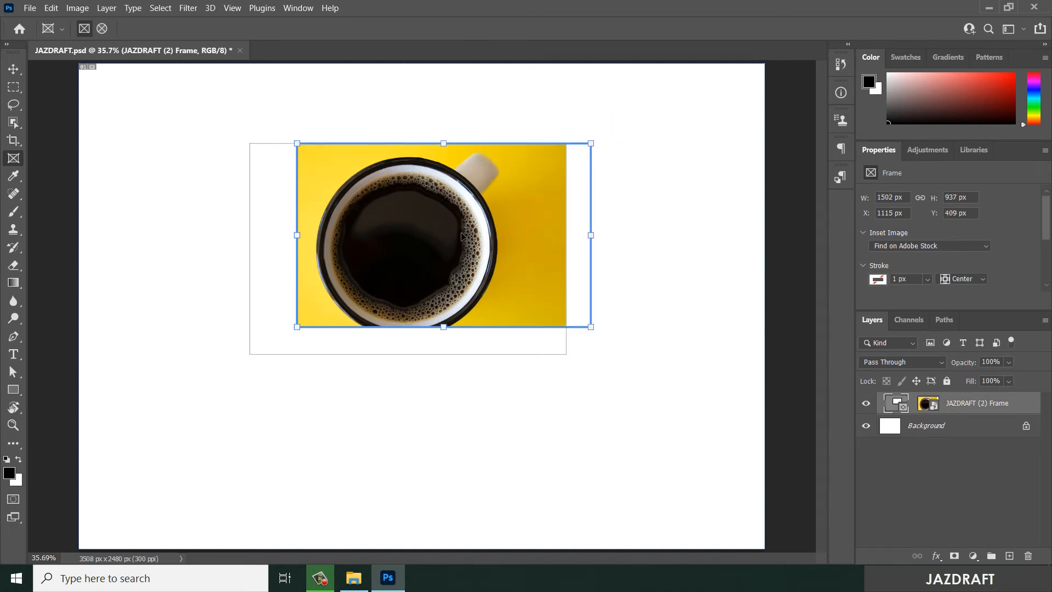
drag(462, 237, 571, 221)
Step: Scale the frame and photo together with Free Transform to about 83.53% and move them to about X 1127, Y 807 px
double_click(507, 224)
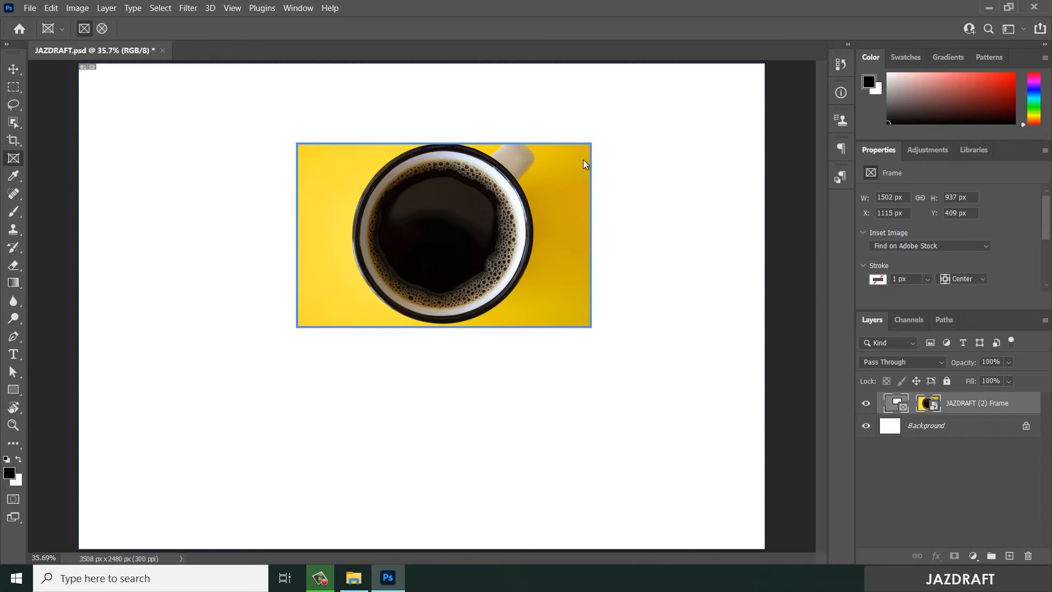
key(ctrl+t)
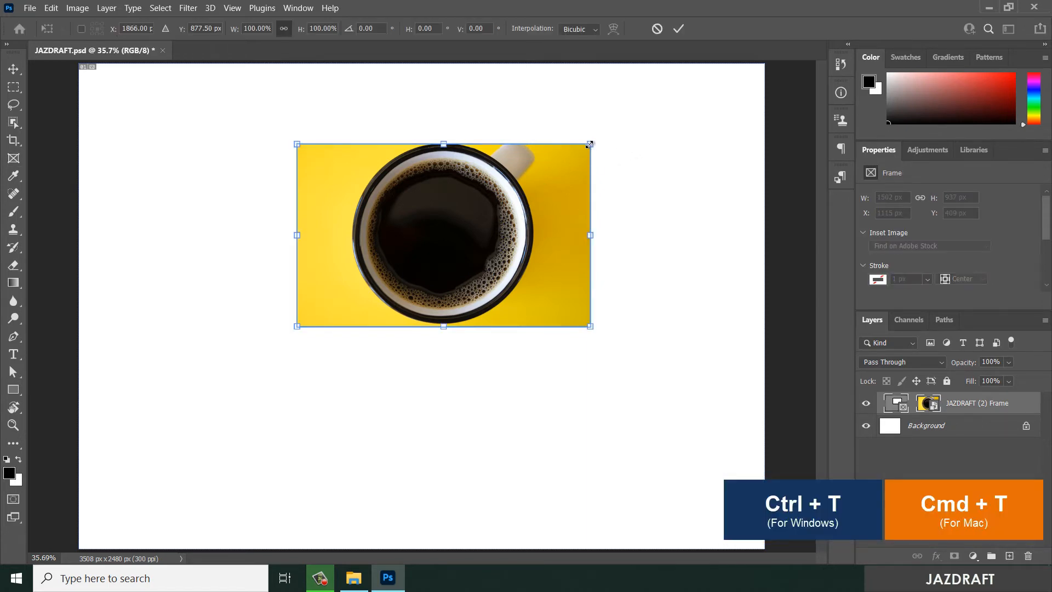
drag(590, 144, 540, 169)
drag(472, 224, 474, 272)
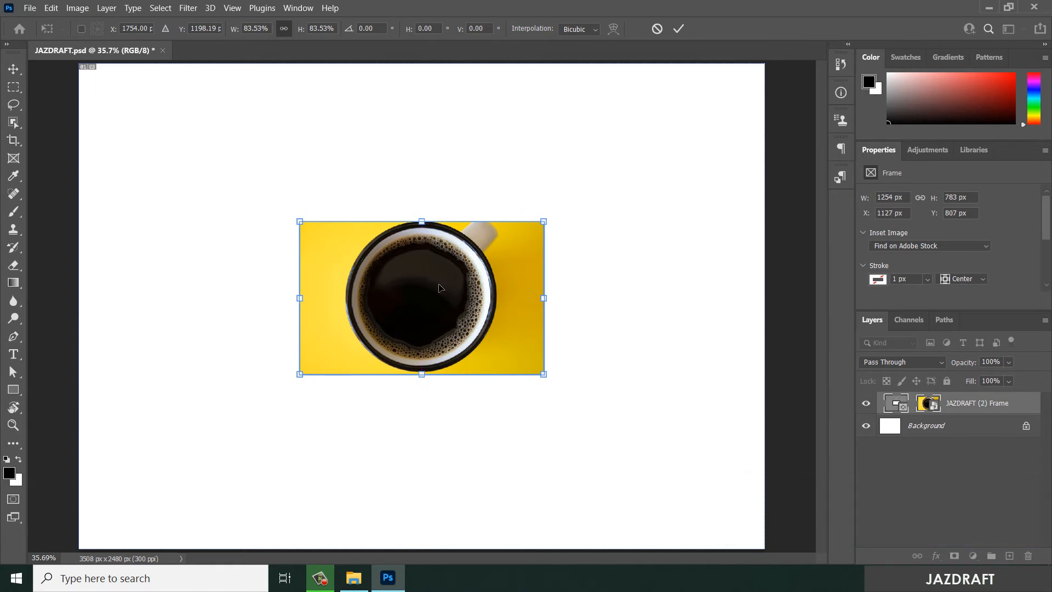
key(Return)
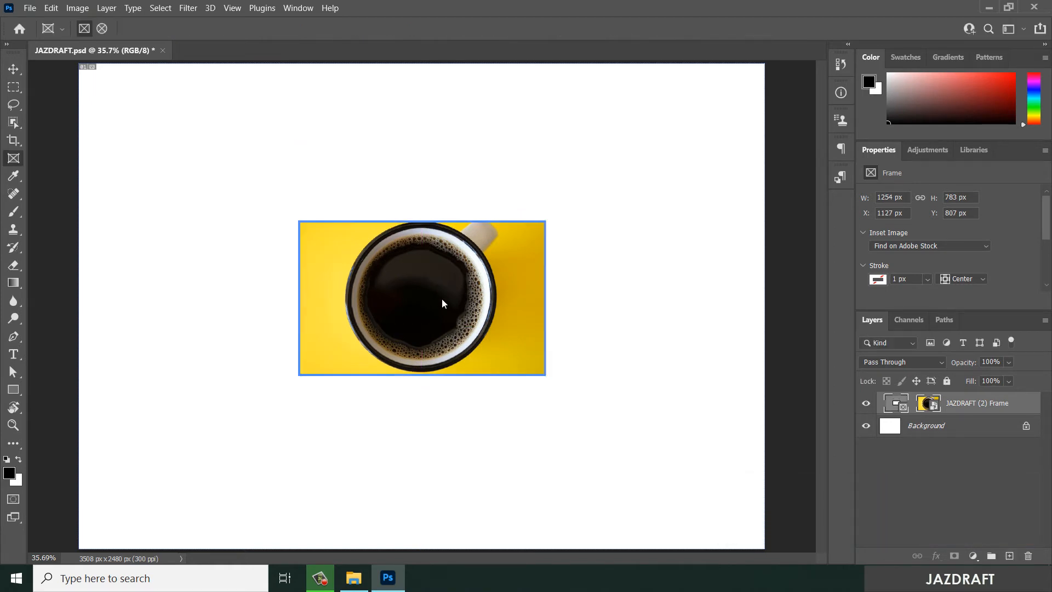
Step: Move the frame and photo together so the photo sits at about X 1080, Y 569 px, and select only the photo
click(418, 298)
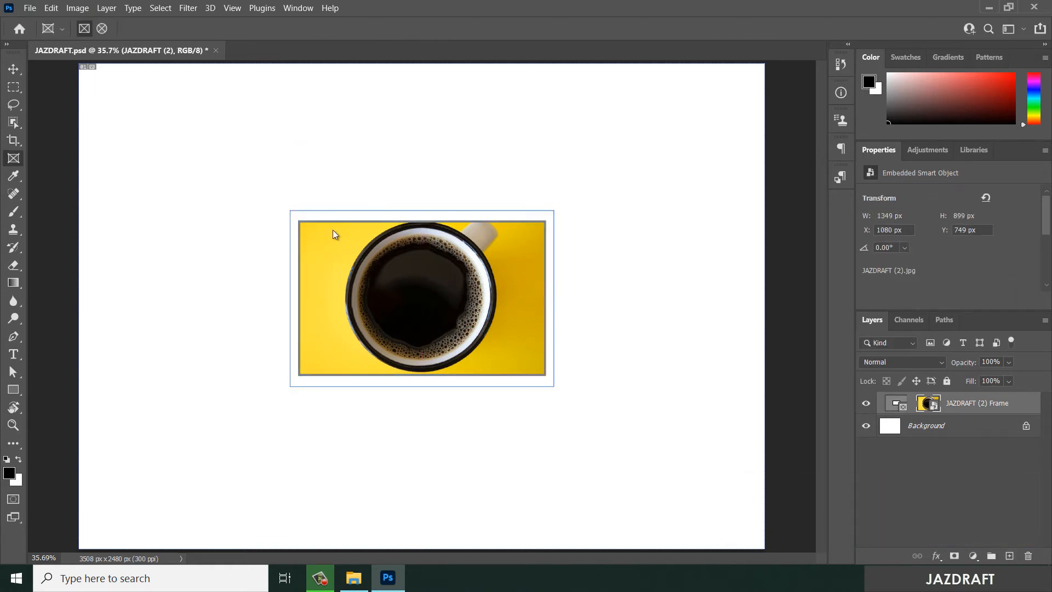
click(420, 289)
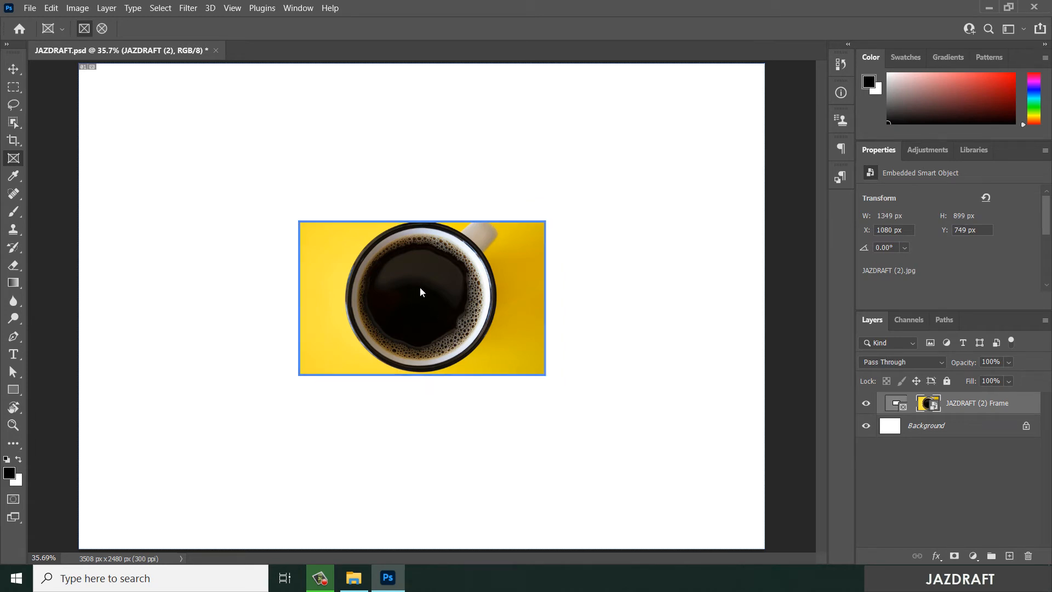
click(406, 279)
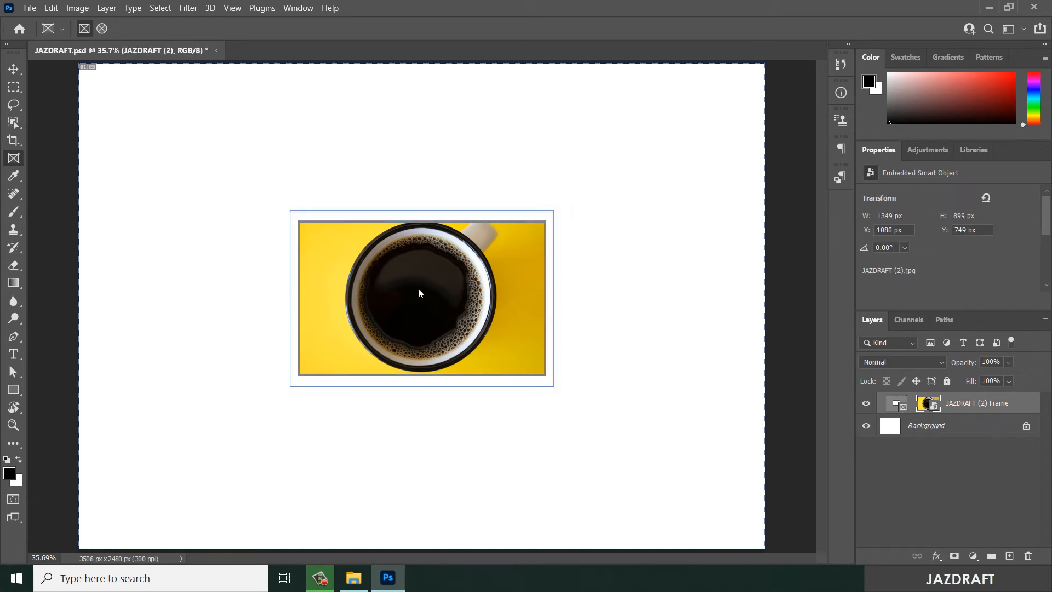
click(393, 271)
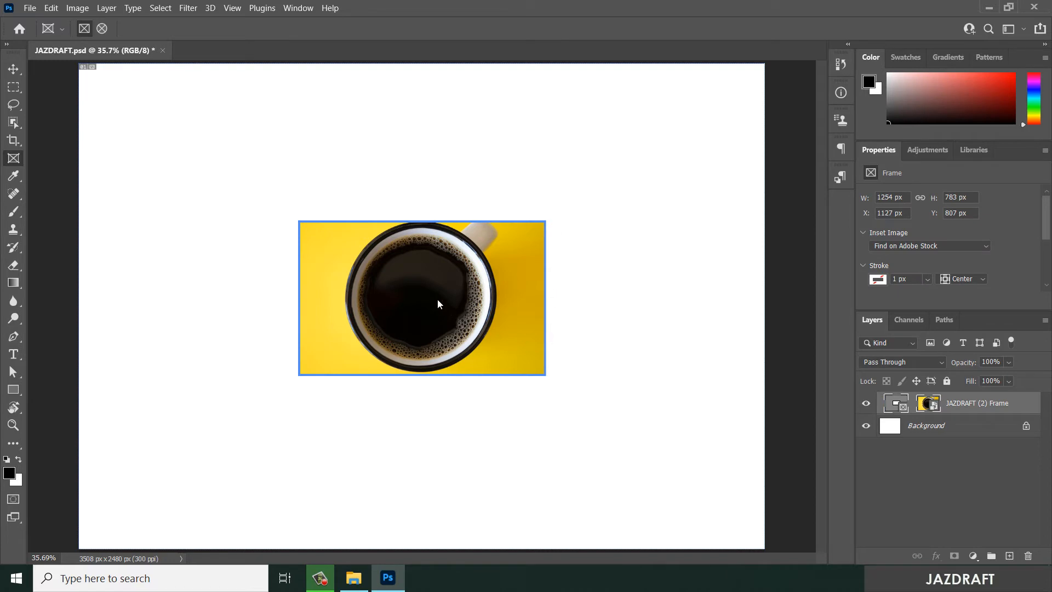
drag(394, 301, 450, 254)
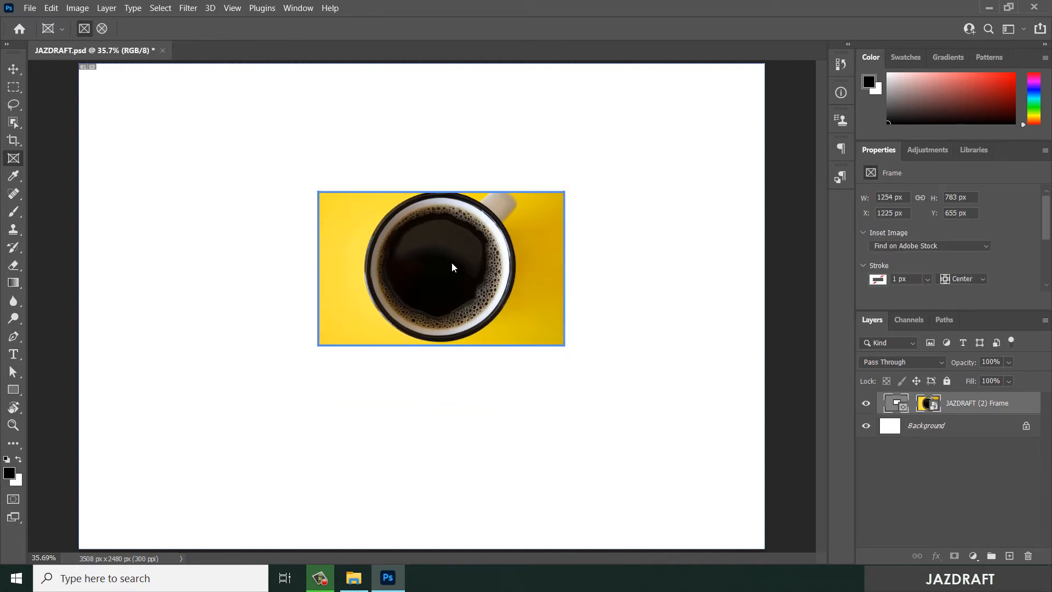
drag(496, 285, 452, 247)
click(406, 248)
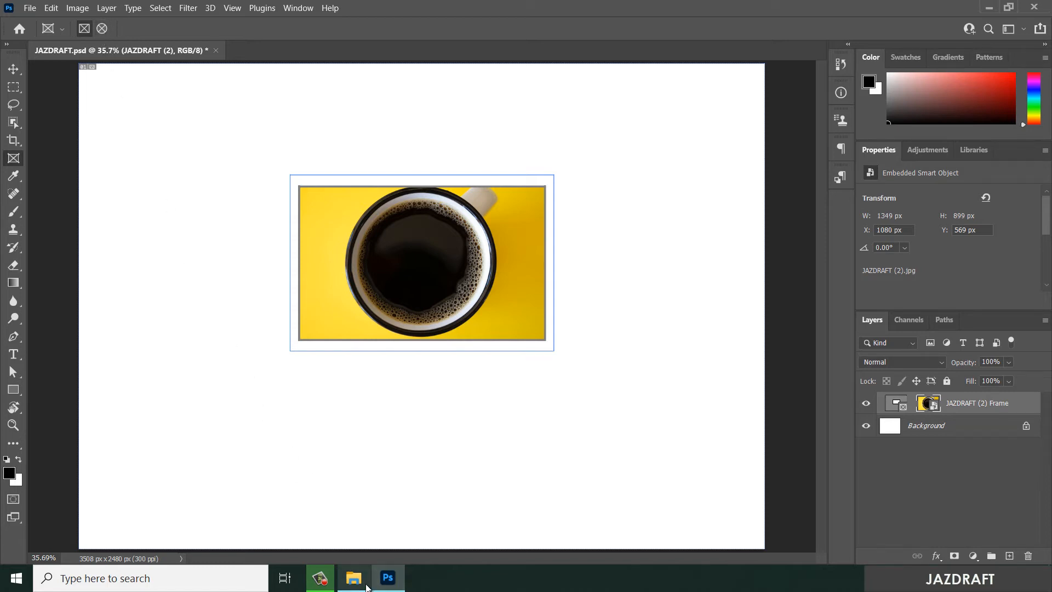
Step: Open JAZDRAFT (2).jpg as a separate document and draw a circular frame about 2953 px in diameter around the coffee cup
click(354, 578)
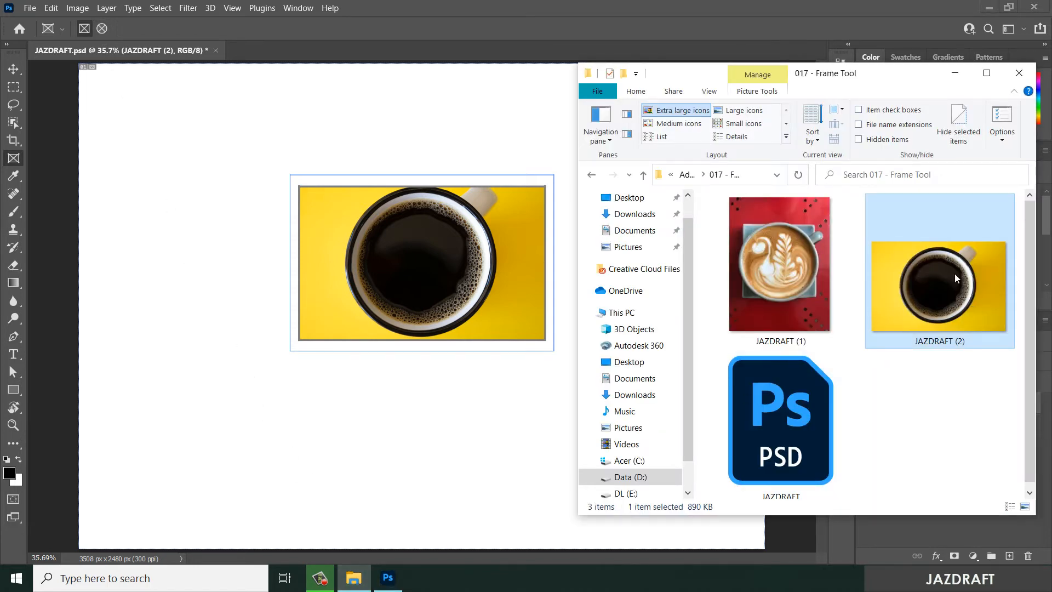
drag(956, 277, 310, 50)
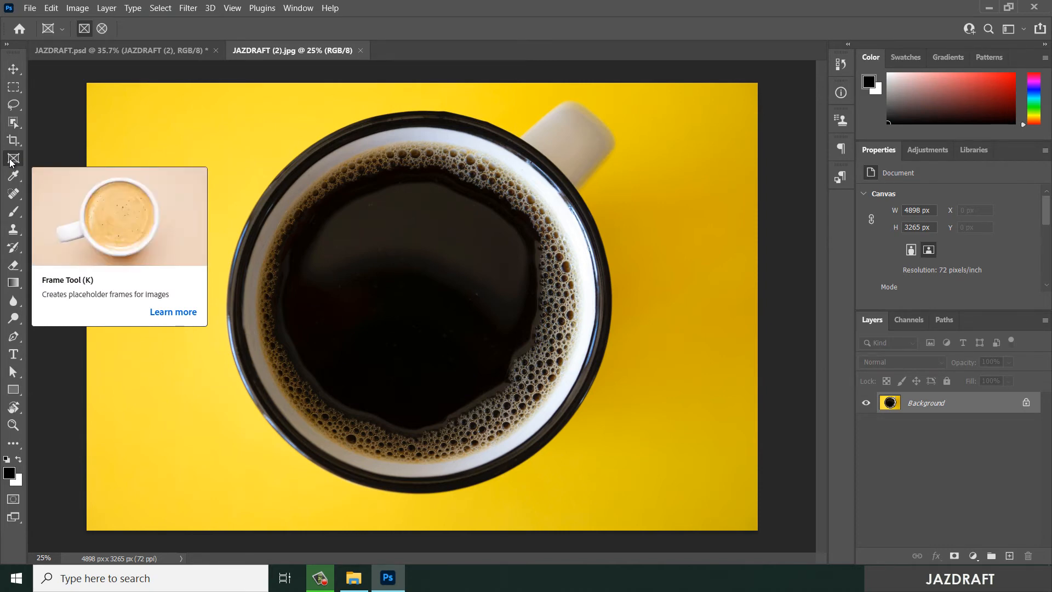
click(103, 29)
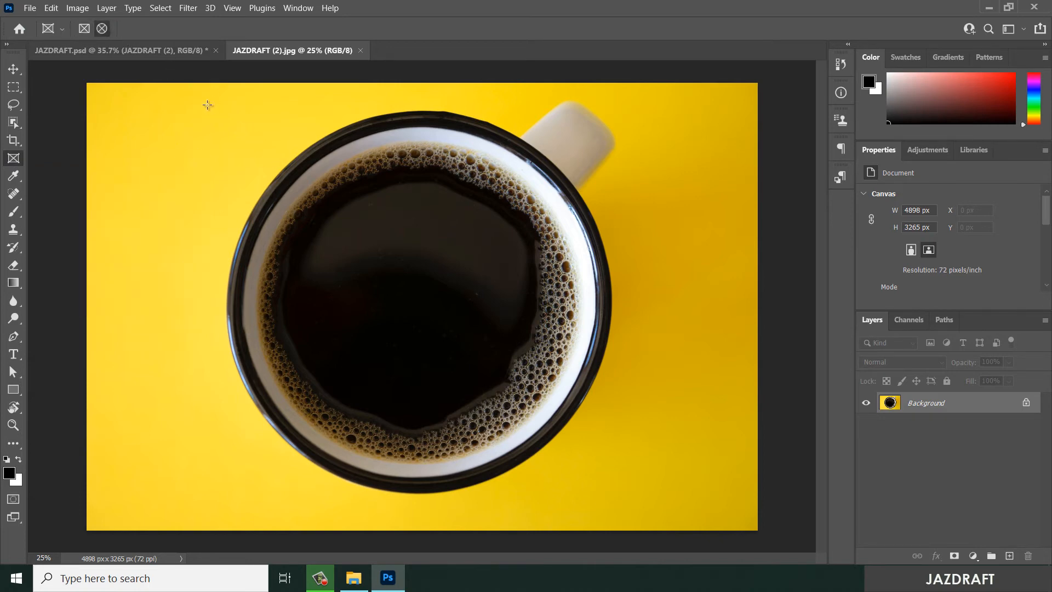
drag(208, 105, 722, 509)
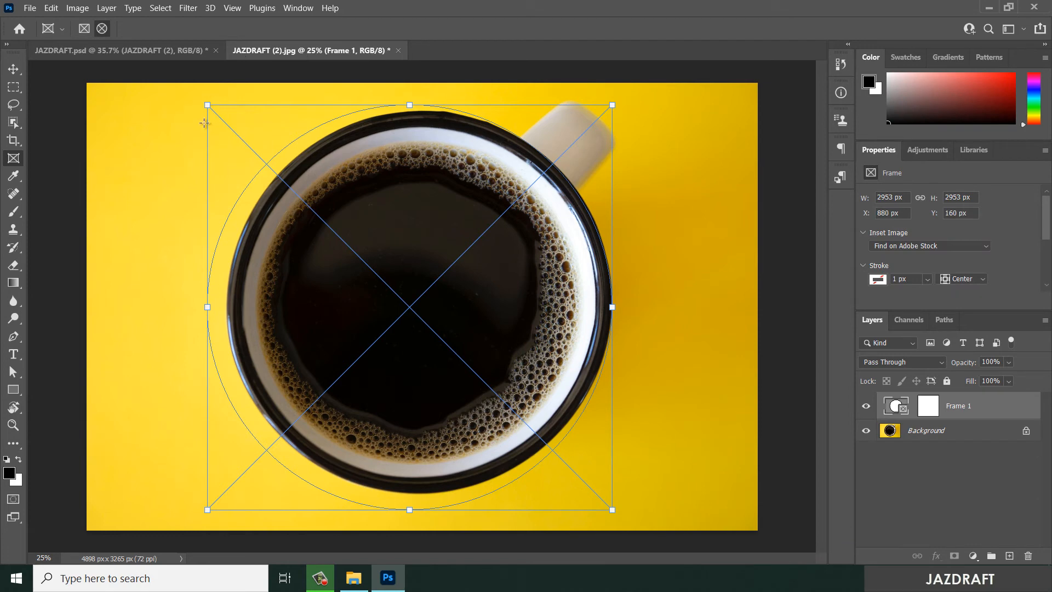
Step: Resize the circular frame to about 2697 × 2621 px at about X 1084, Y 284 px so it fits the cup's inner rim
drag(207, 104, 235, 121)
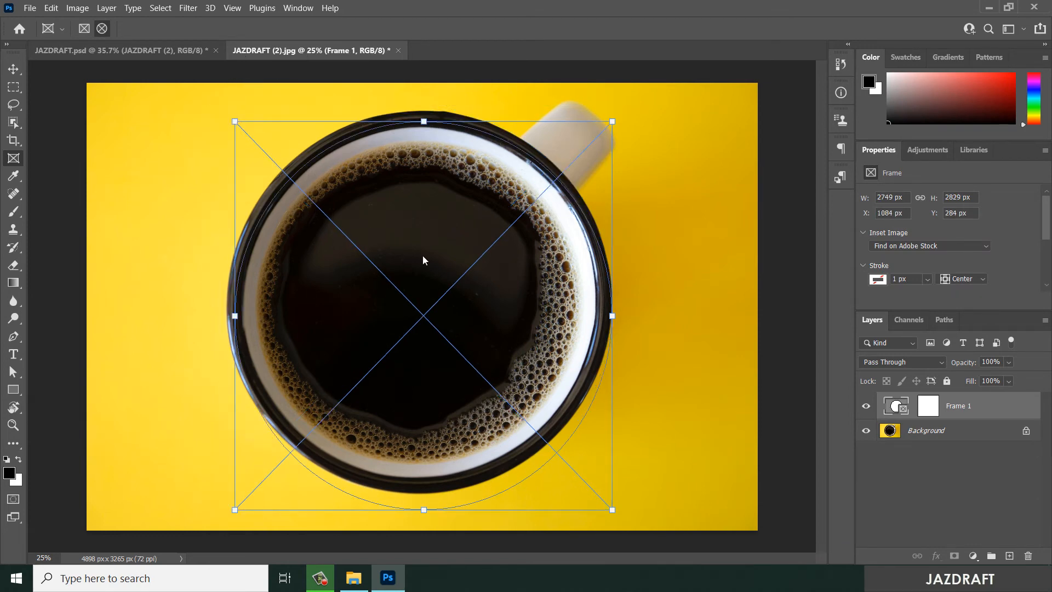
drag(612, 510, 604, 481)
click(599, 473)
click(596, 474)
click(431, 284)
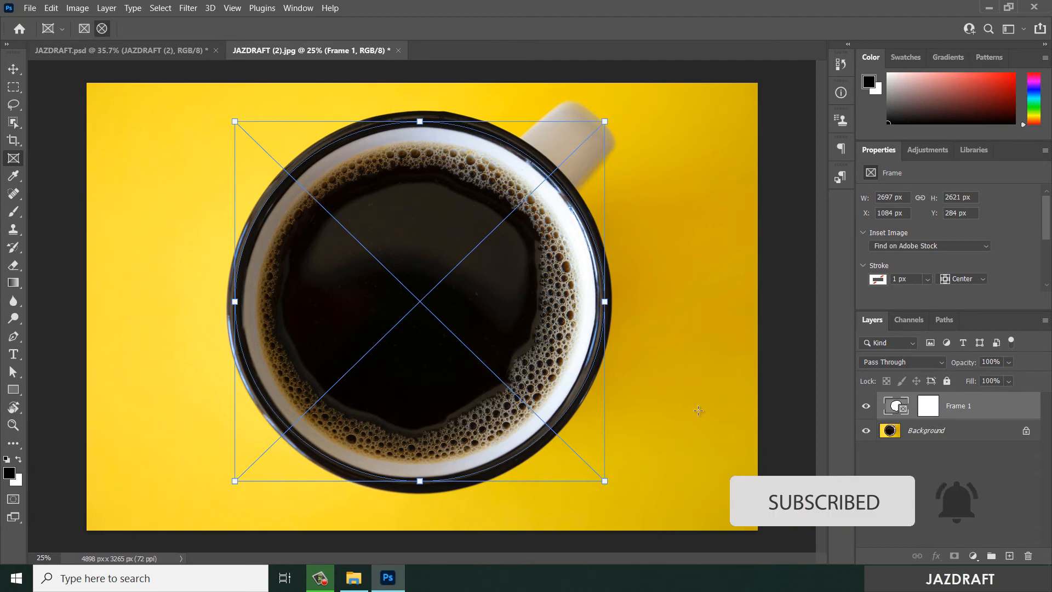
Step: Place the JAZDRAFT (1) latte photo into the circular frame and shift it inside to about Y -118 px
click(360, 588)
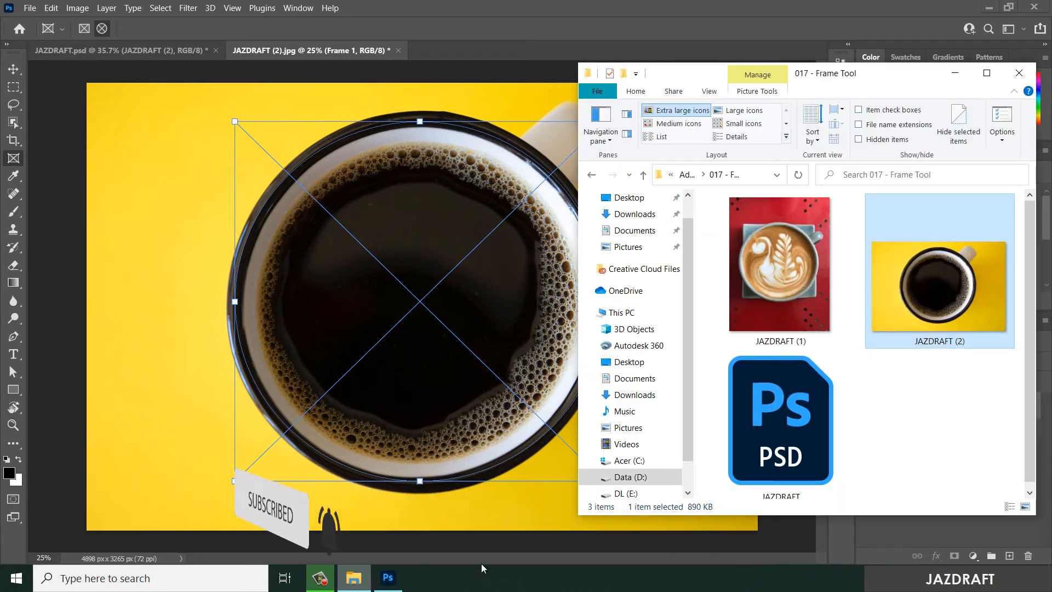
click(790, 275)
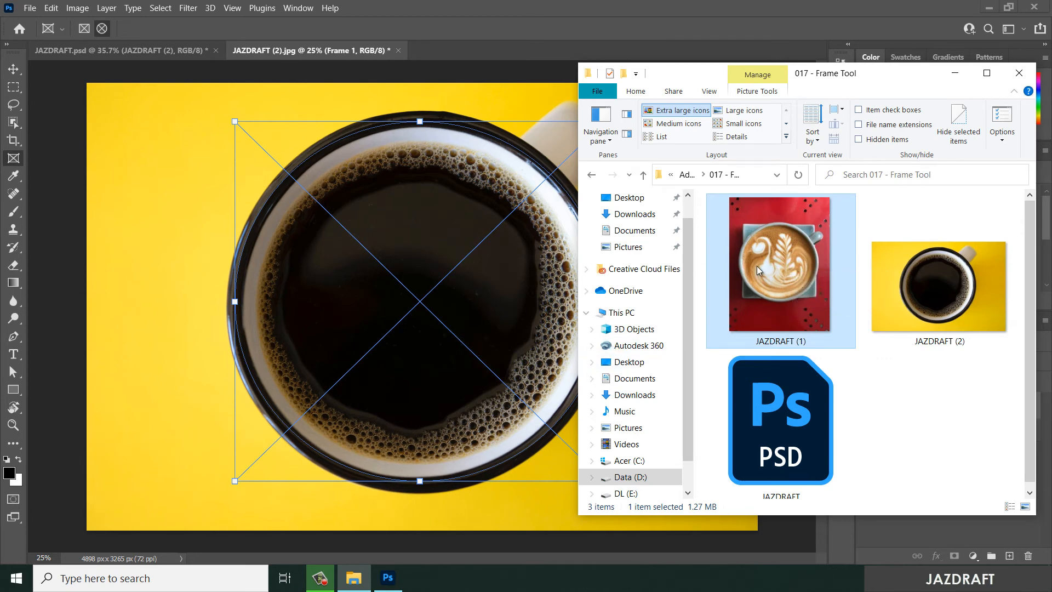
drag(393, 286, 393, 286)
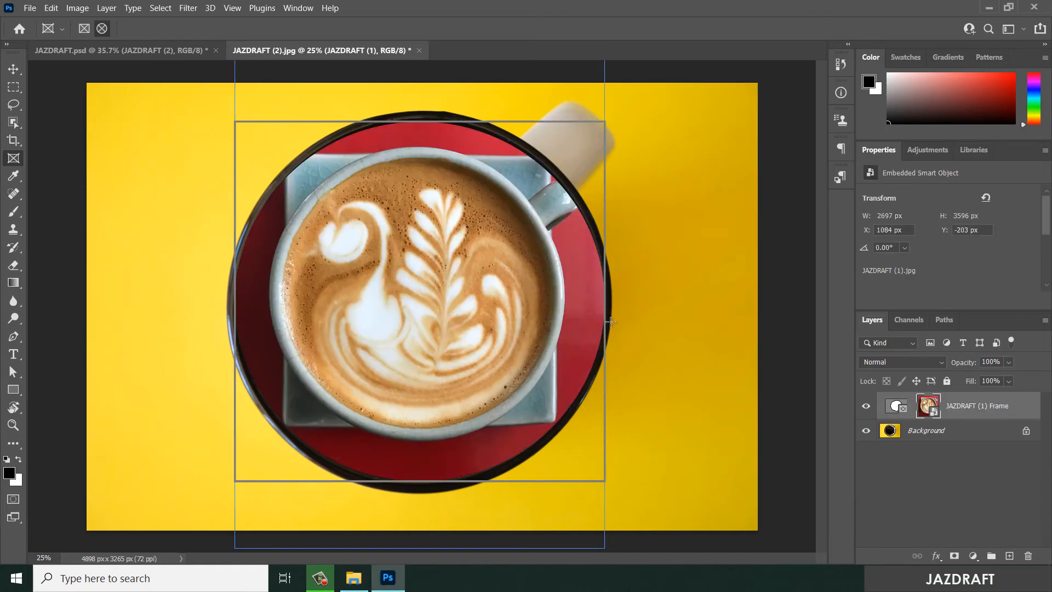
mouse_move(433, 243)
mouse_down()
mouse_move(459, 271)
mouse_move(378, 307)
mouse_move(471, 296)
mouse_move(408, 281)
mouse_move(443, 256)
mouse_up()
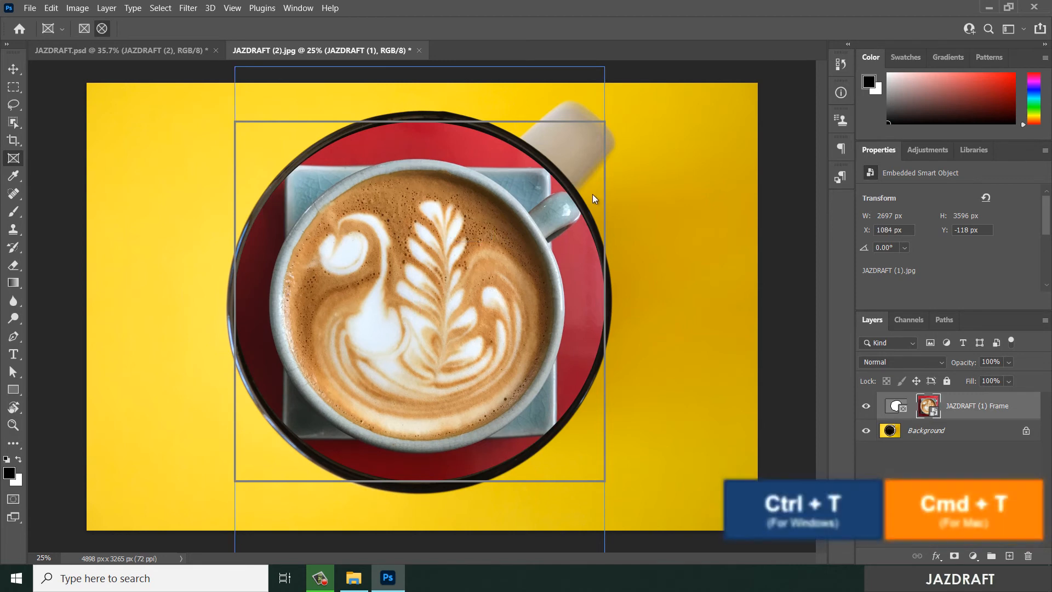
Step: Scale the latte photo inside the frame to about 122.63% with Free Transform, center it over the cup, and deselect the layer
key(ctrl+t)
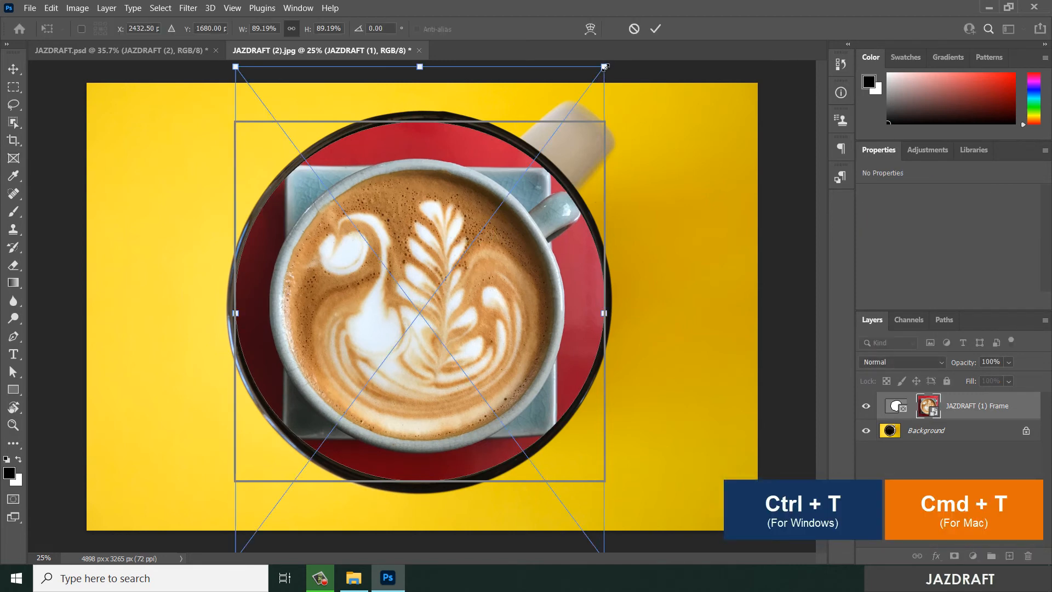
drag(610, 67, 748, 35)
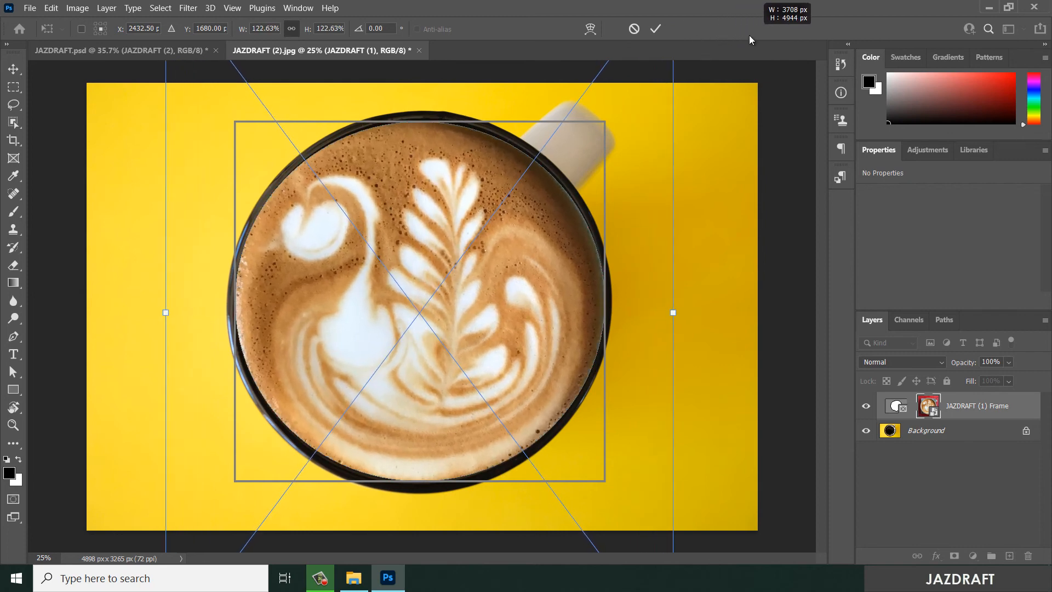
drag(544, 263, 544, 262)
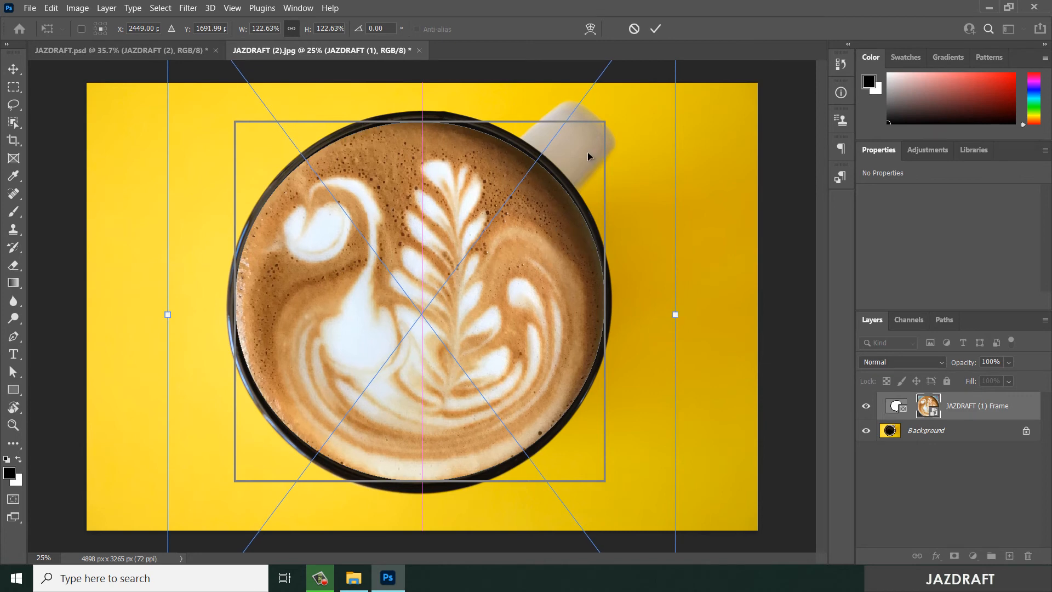
click(655, 29)
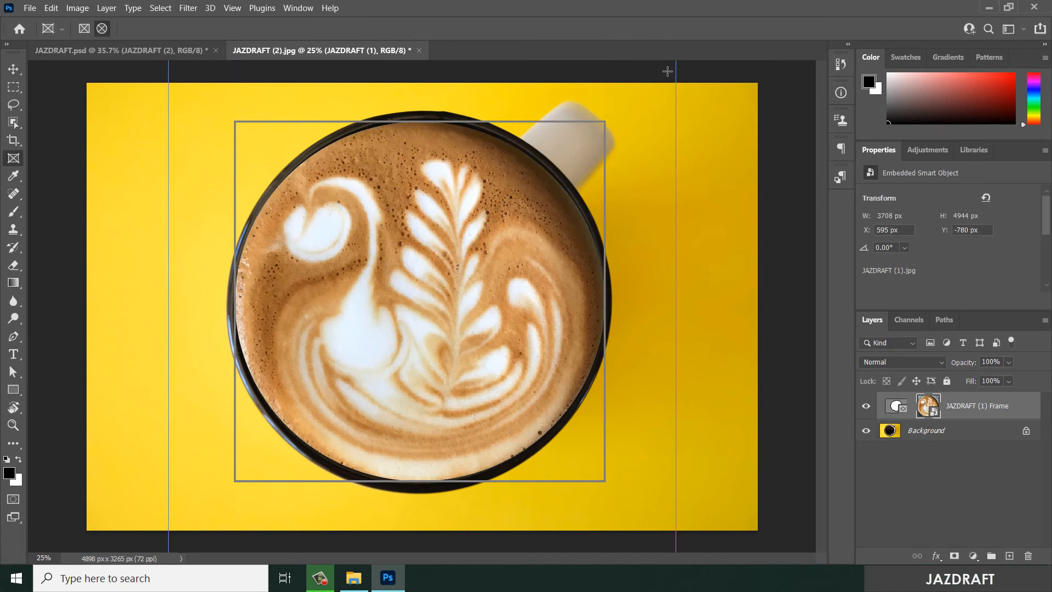
click(14, 69)
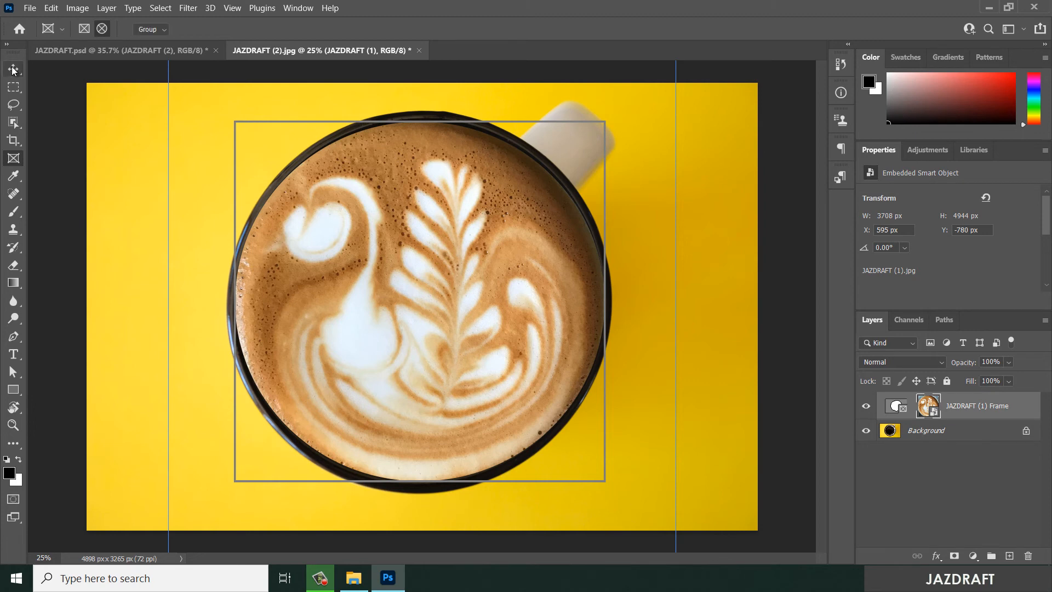
click(797, 190)
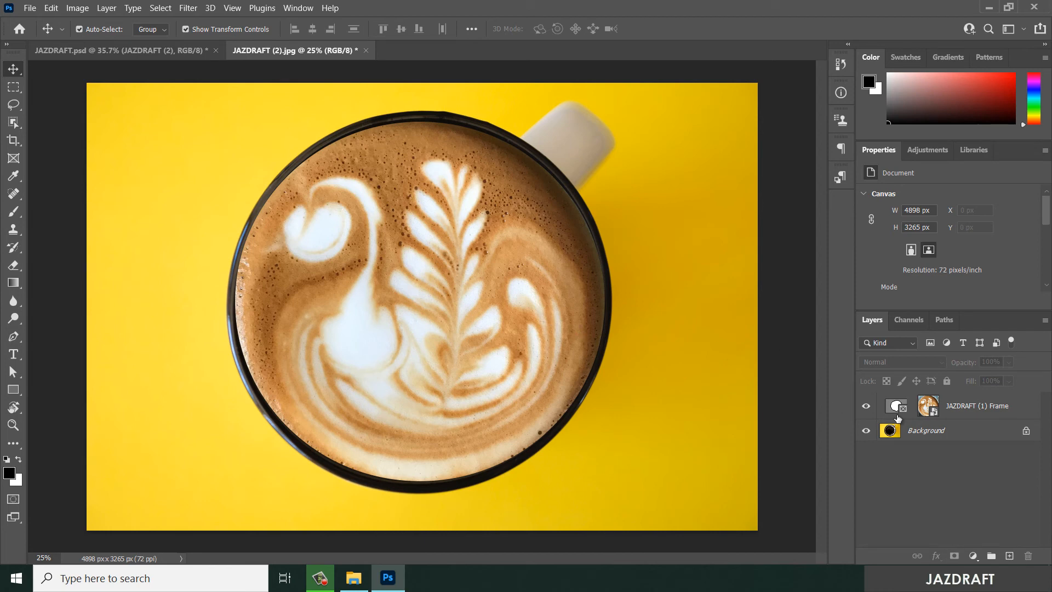
Step: Delete only the latte photo from its frame, undo the deletion, and delete the photo again, keeping the empty frame
click(937, 407)
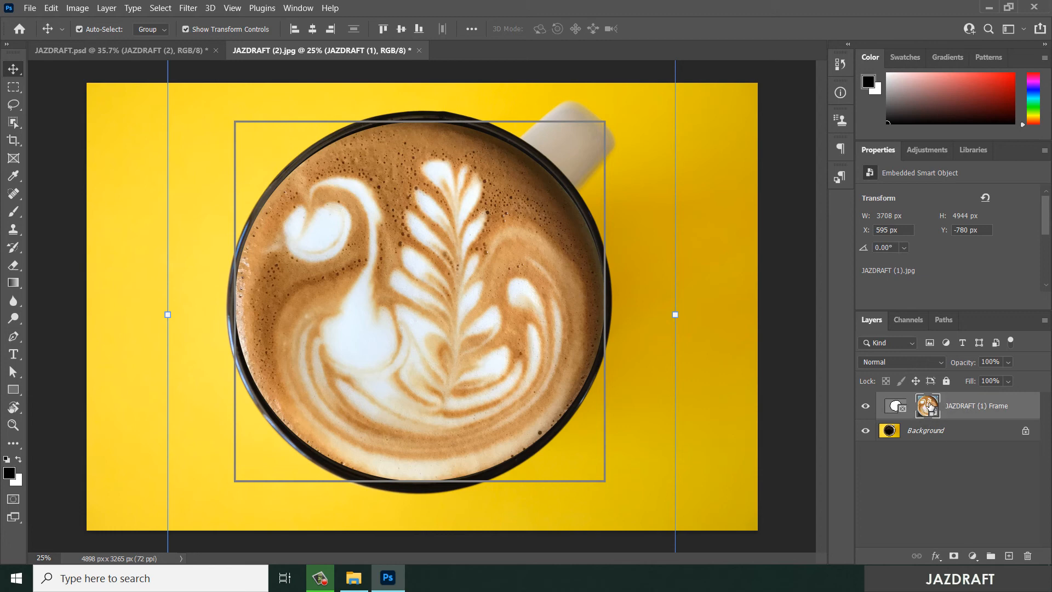
key(Delete)
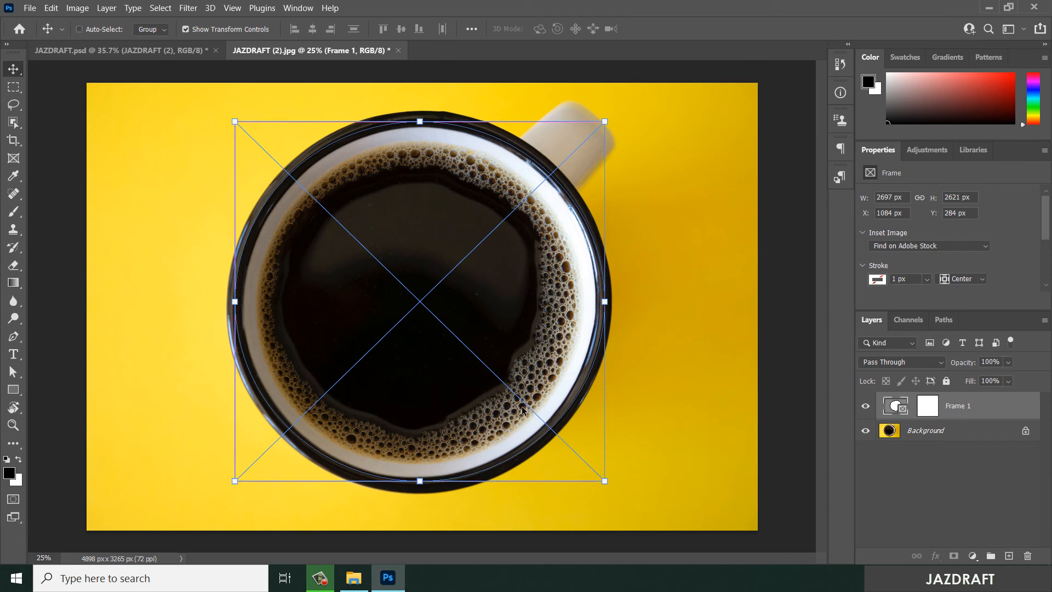
key(ctrl+z)
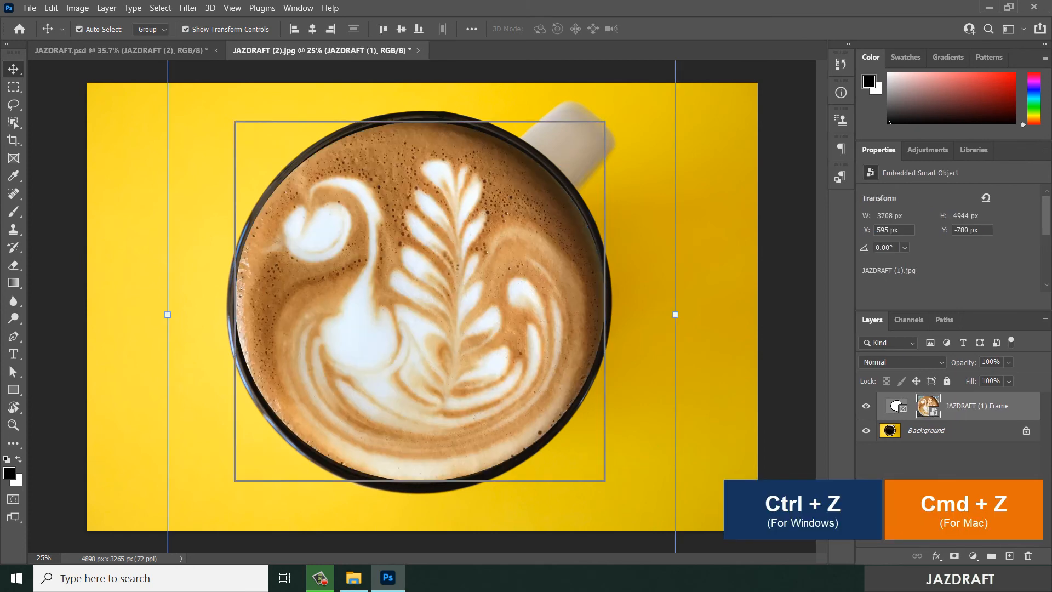
key(ctrl+z)
key(ctrl+z)
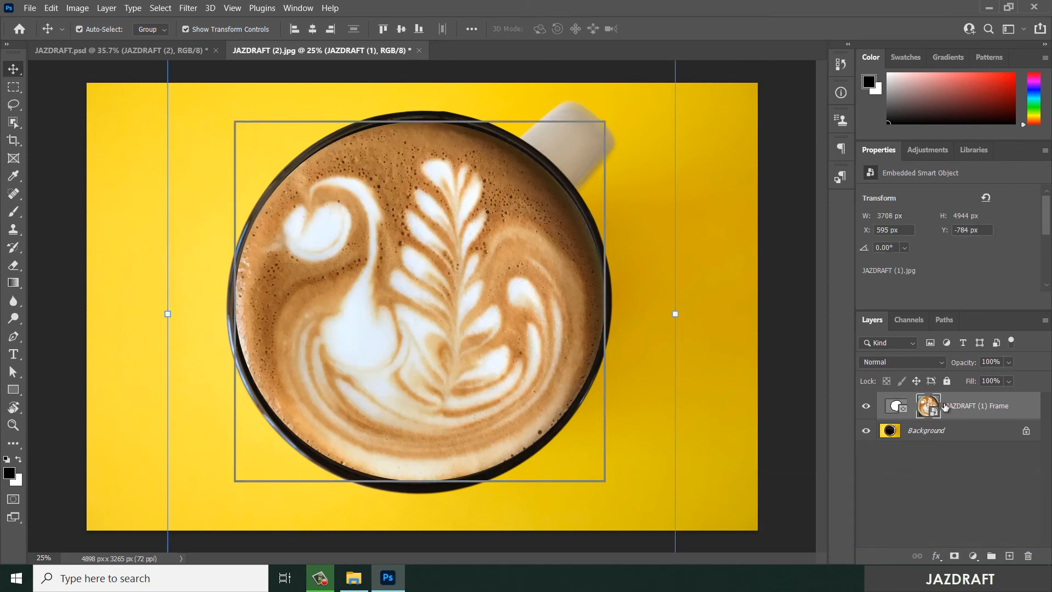
drag(942, 411, 1032, 556)
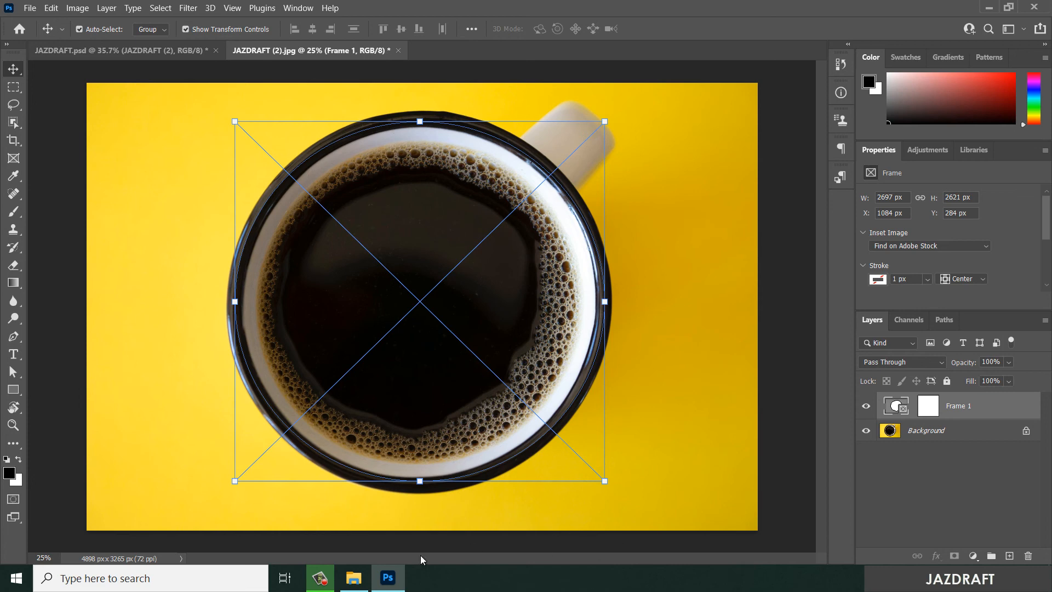
click(701, 390)
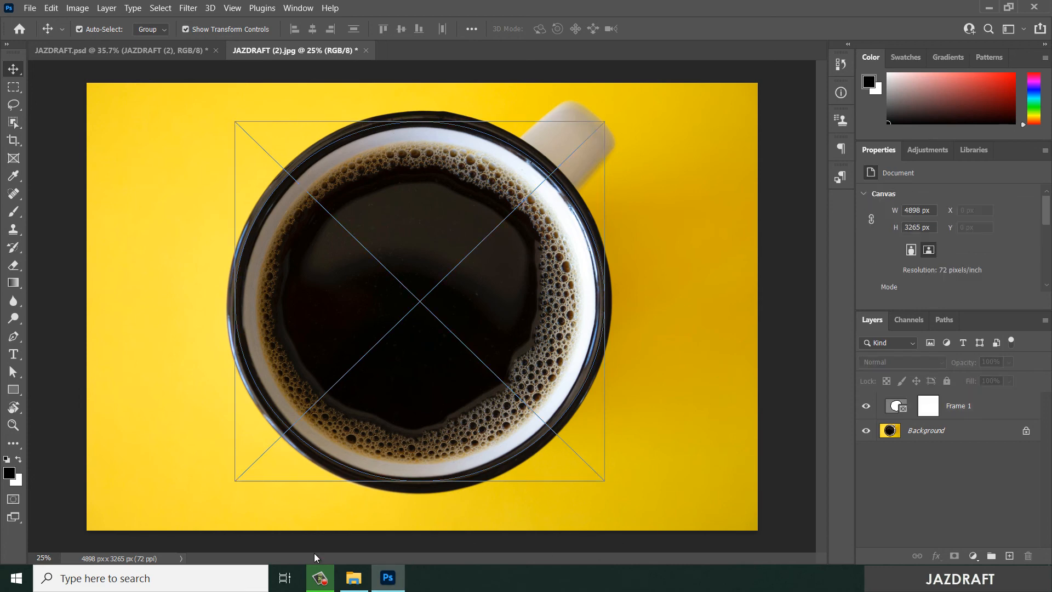
Step: Place JAZDRAFT (1) as its own layer, move it to about X 1084, Y 1836 px, and put that layer into the empty frame
click(354, 578)
click(90, 278)
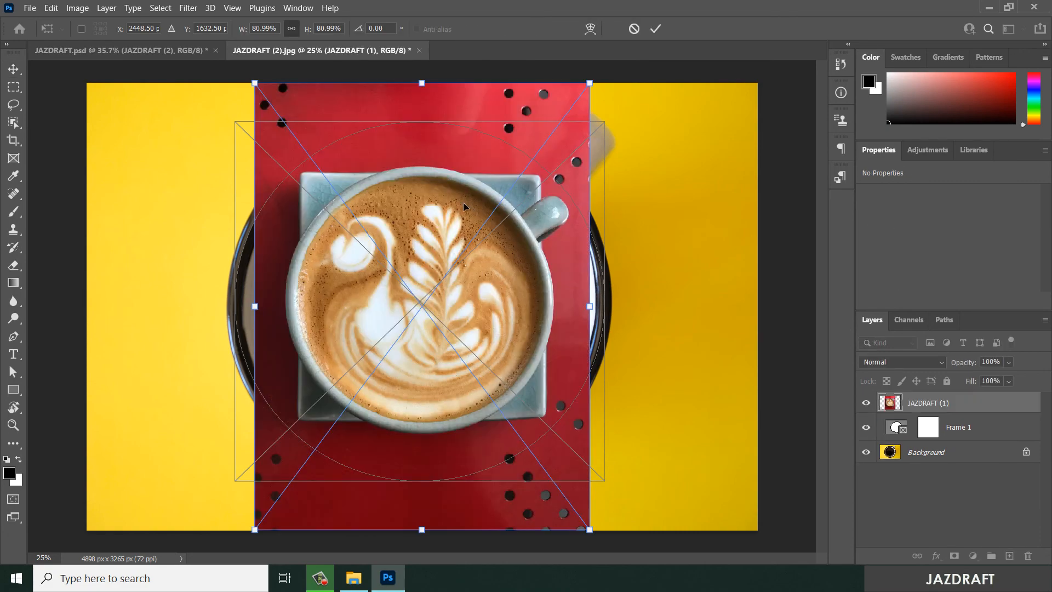
drag(464, 206, 260, 219)
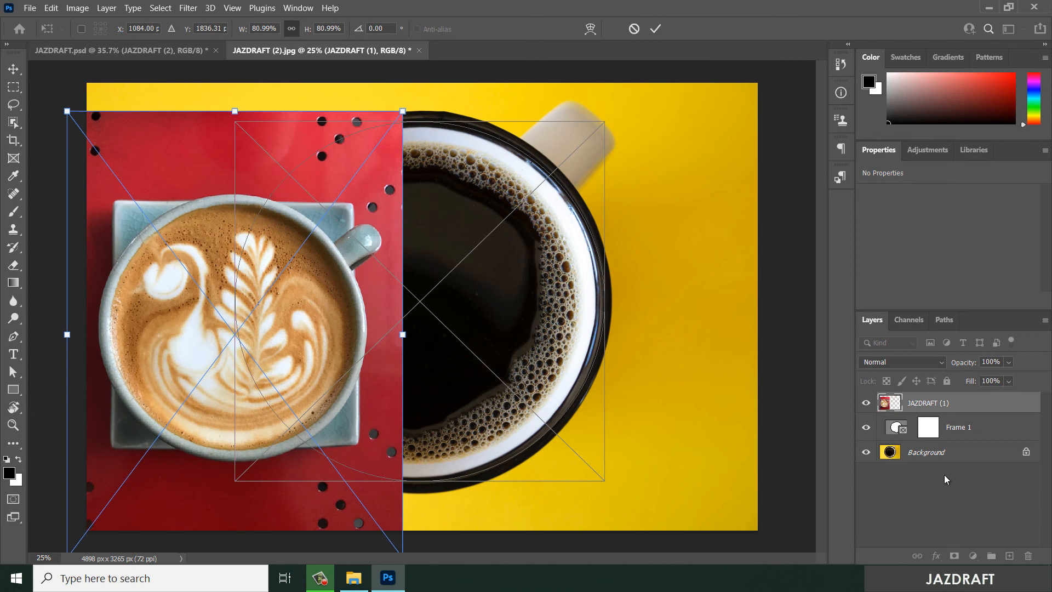
drag(898, 405, 931, 431)
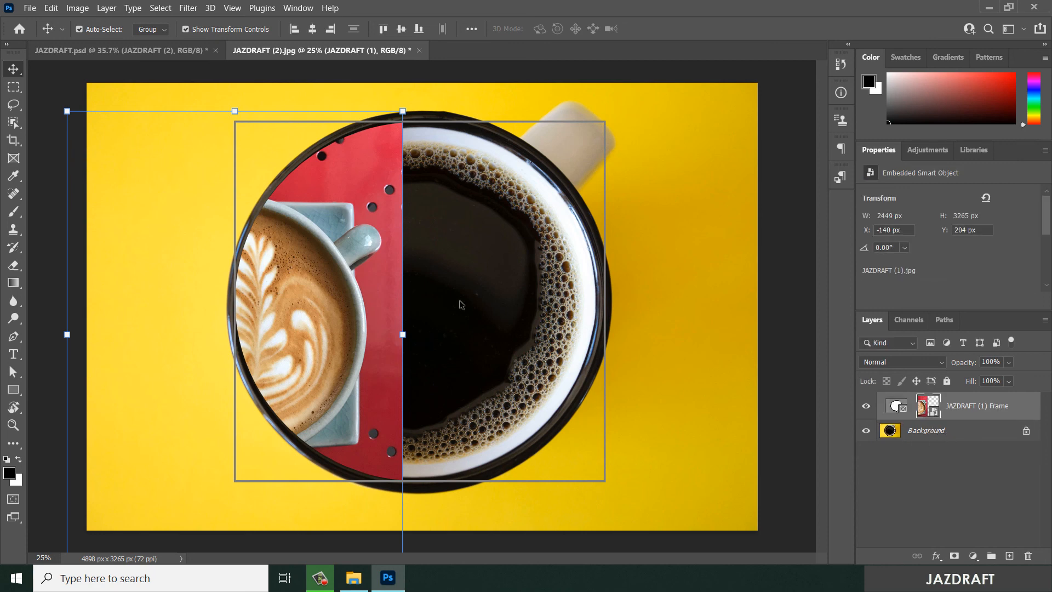
Step: Enlarge the framed latte photo to about 123.21% × 118.17% with Free Transform, centered at about X 2449, Y 1632.5 px, and deselect it
drag(347, 278, 530, 277)
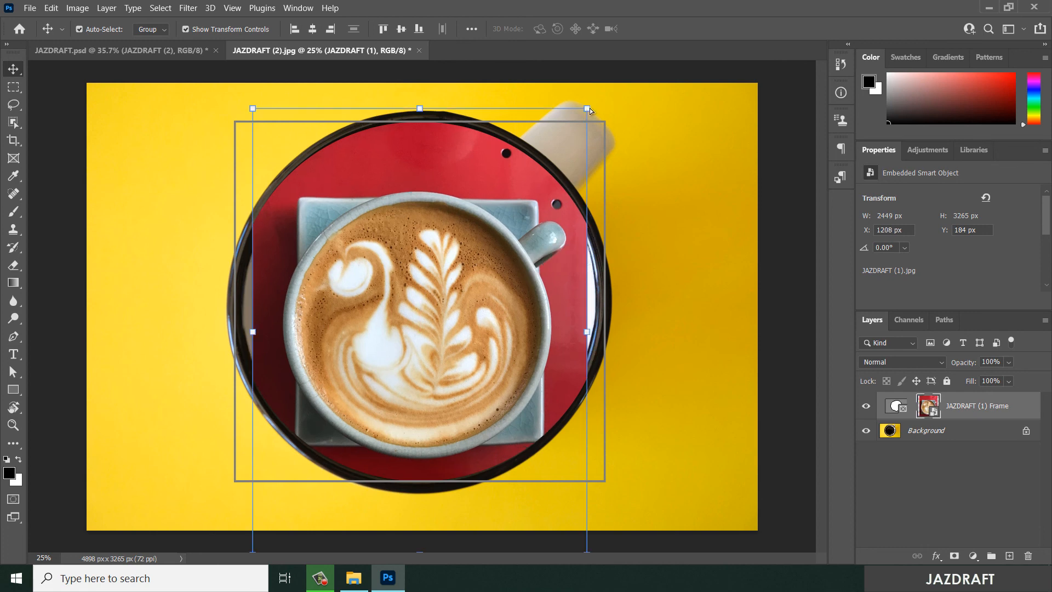
key(ctrl+t)
drag(587, 109, 636, 46)
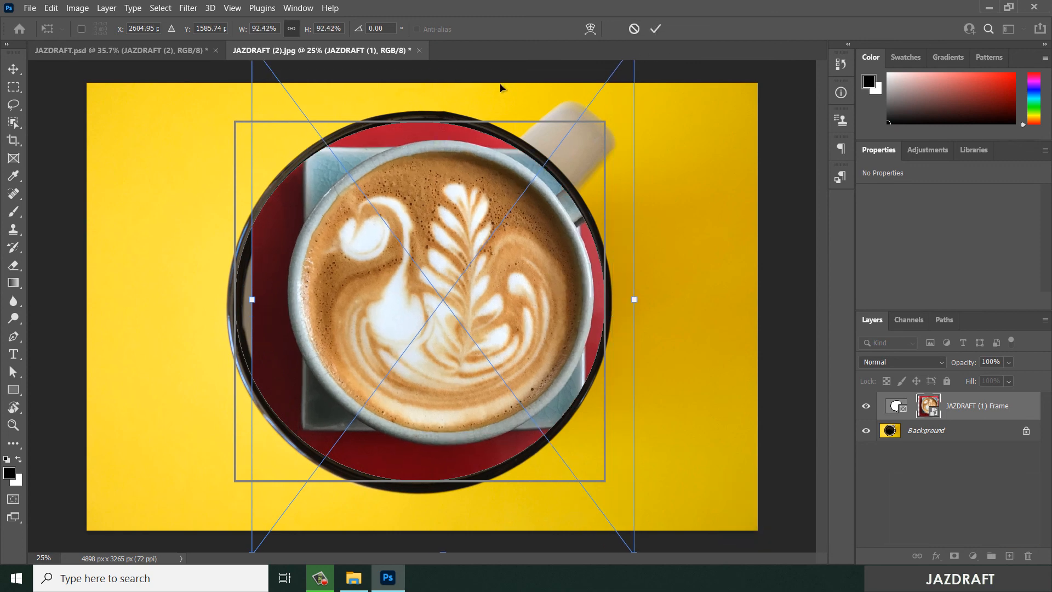
key(ctrl+minus)
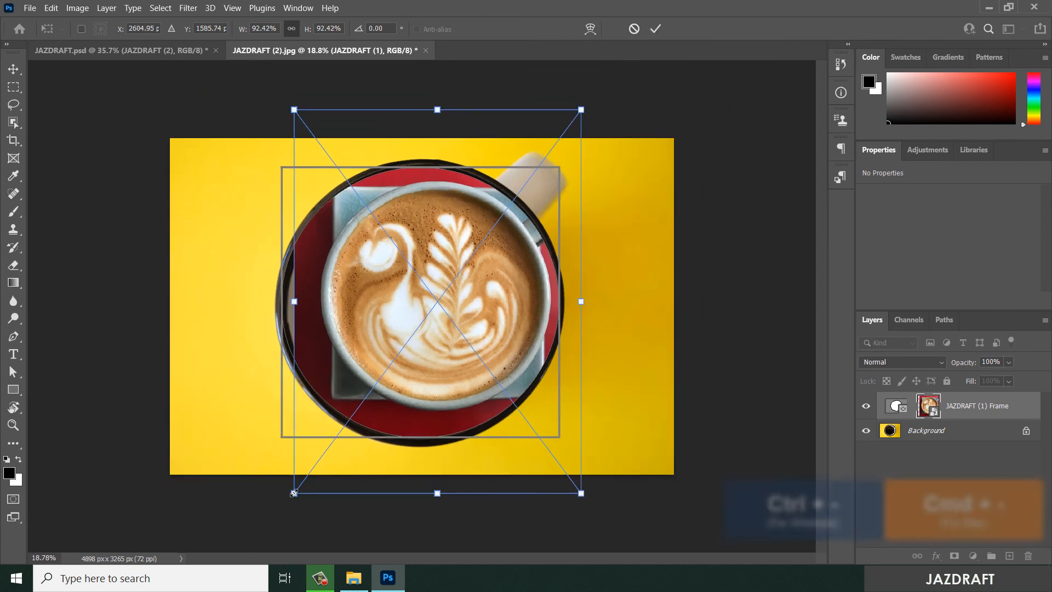
drag(294, 493, 240, 546)
drag(582, 109, 623, 56)
drag(490, 327, 485, 333)
click(655, 29)
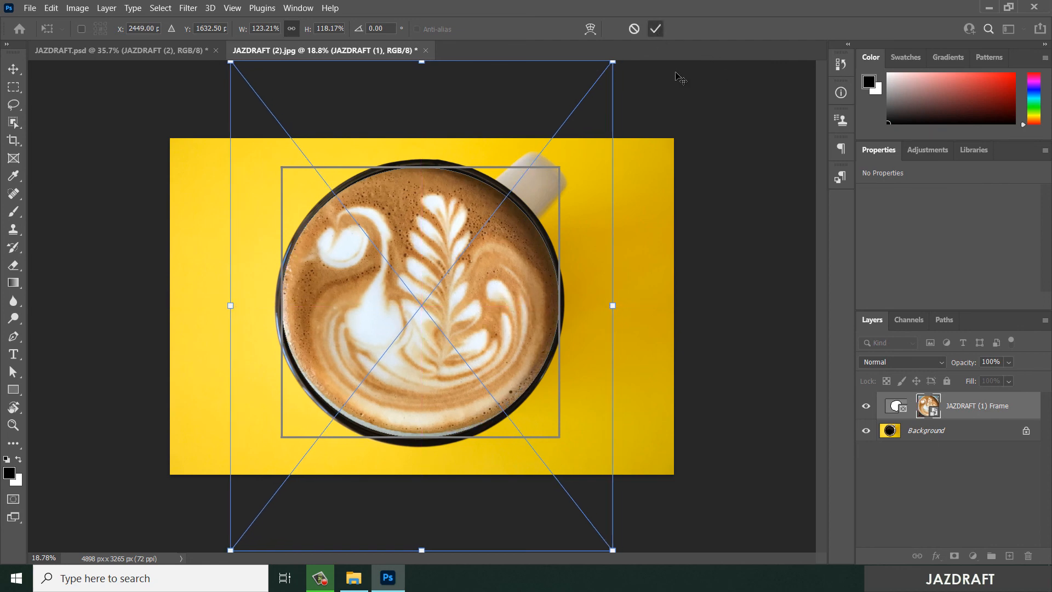
click(746, 469)
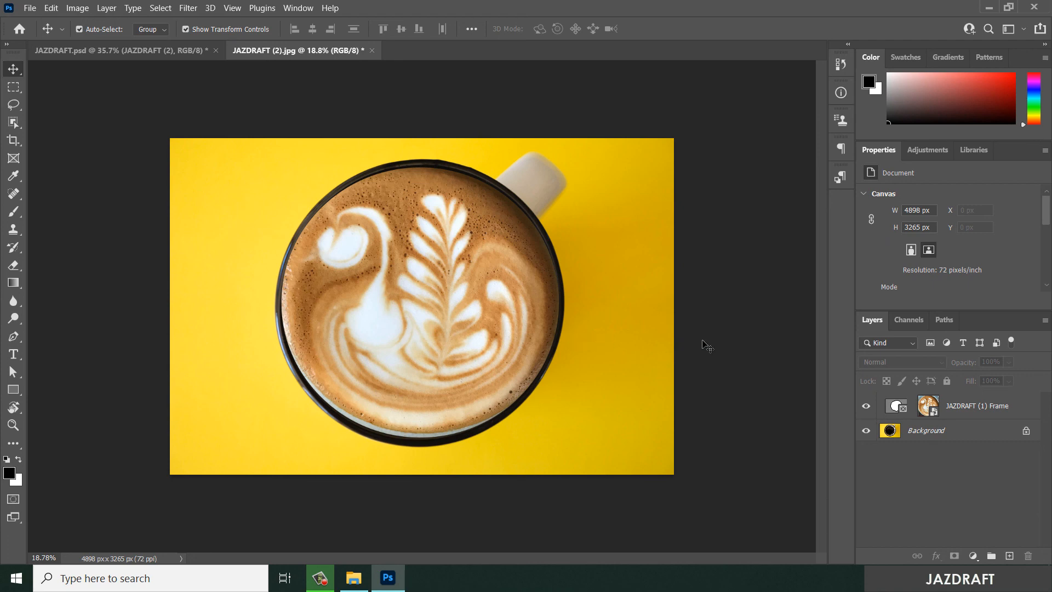
Step: Review the finished cup composition fitted to the window and compare it with the framed photo in JAZDRAFT.psd
key(ctrl+0)
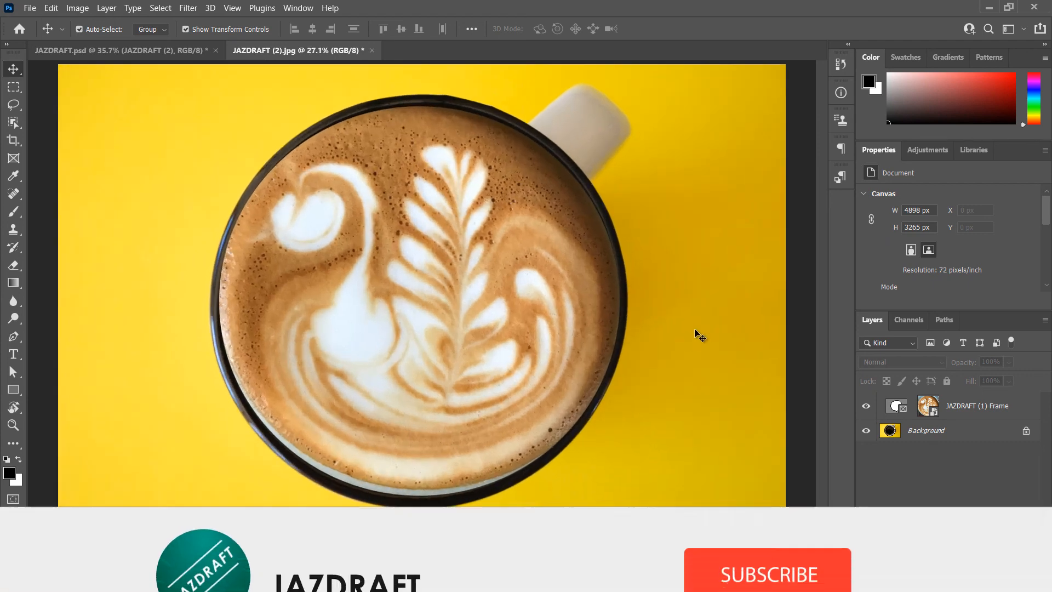
click(147, 52)
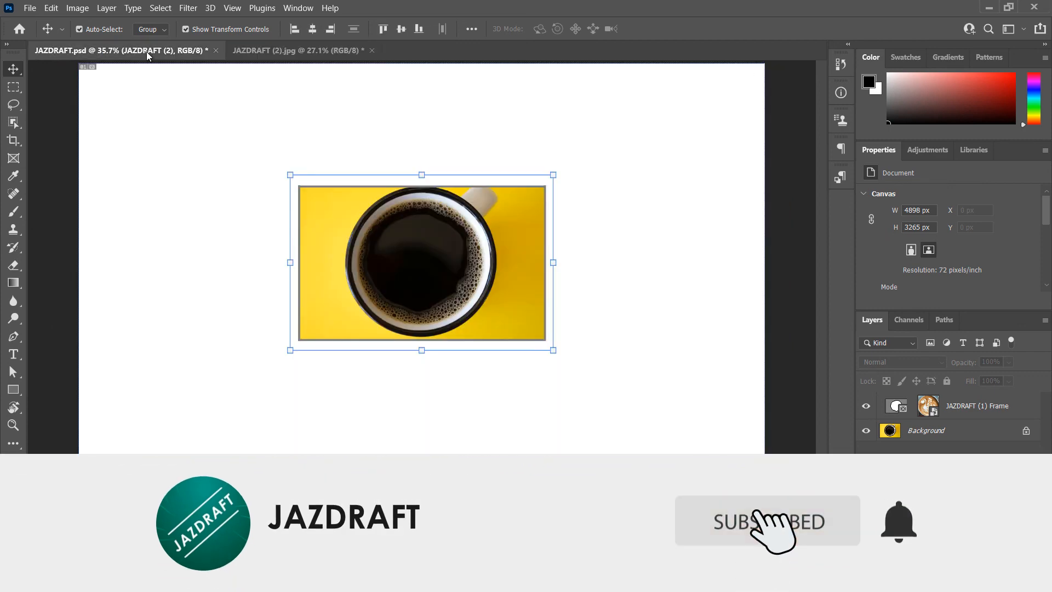
click(303, 49)
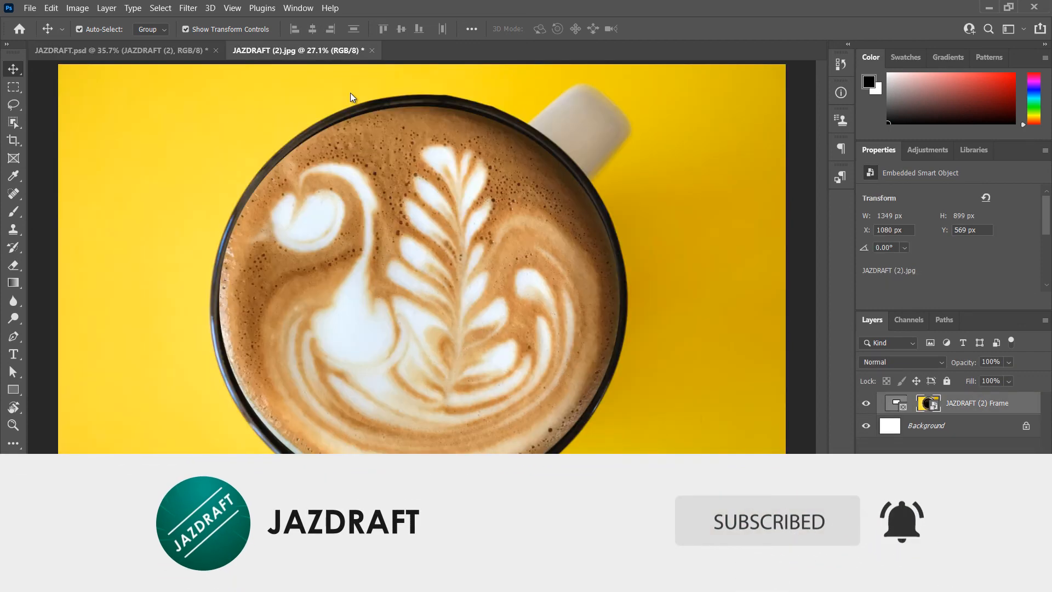